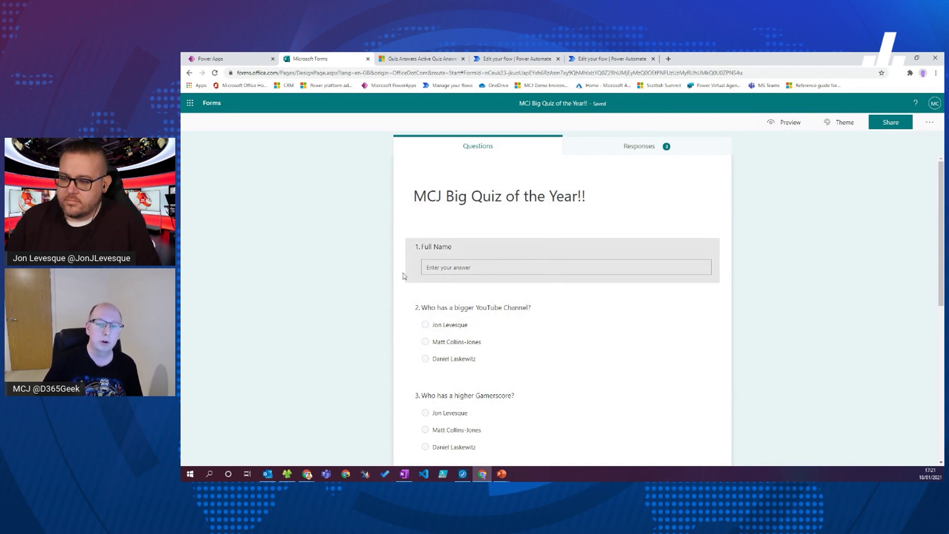
# Step: Review all the questions and answer options in the MCJ Big Quiz of the Year!! form
pyautogui.scroll(-2, 555, 263)
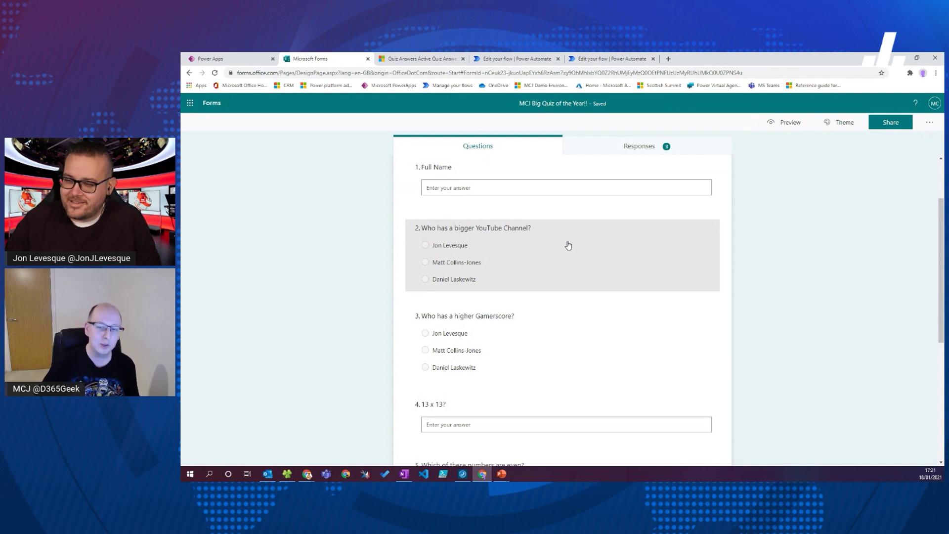
pyautogui.scroll(-2, 603, 242)
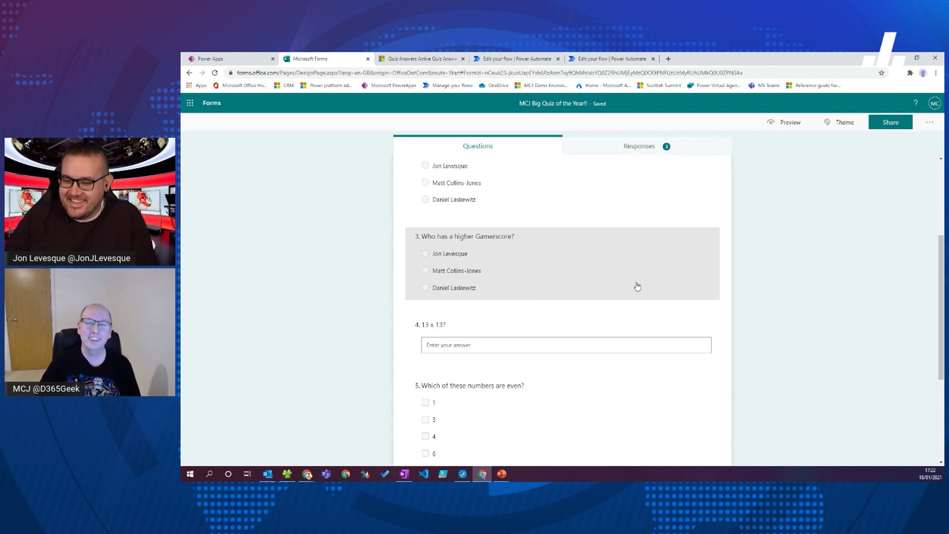
pyautogui.scroll(2, 514, 264)
pyautogui.scroll(-2, 588, 311)
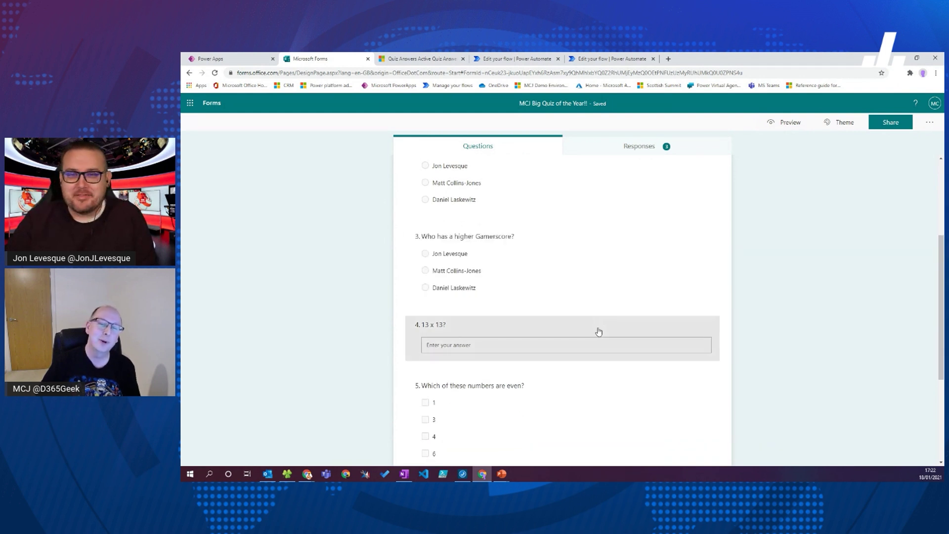
pyautogui.scroll(-2, 597, 340)
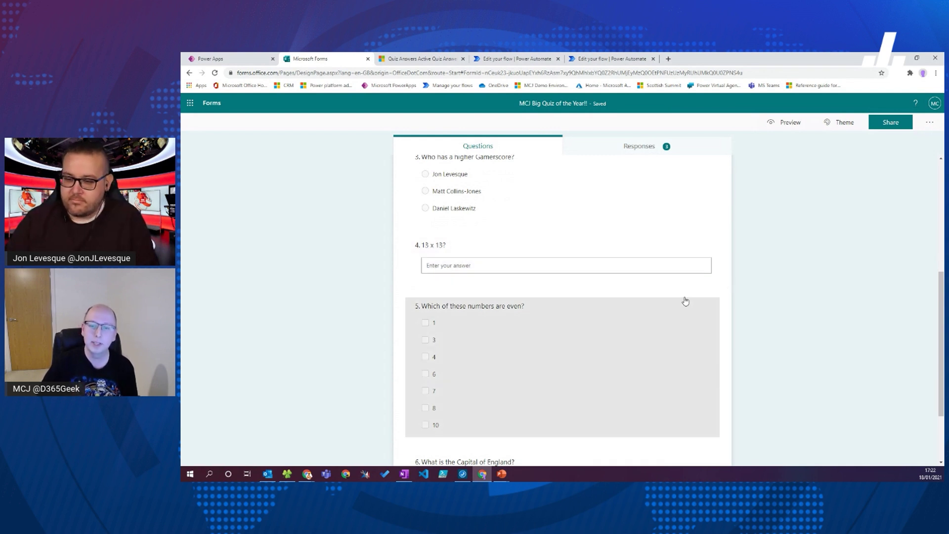
pyautogui.scroll(-2, 653, 307)
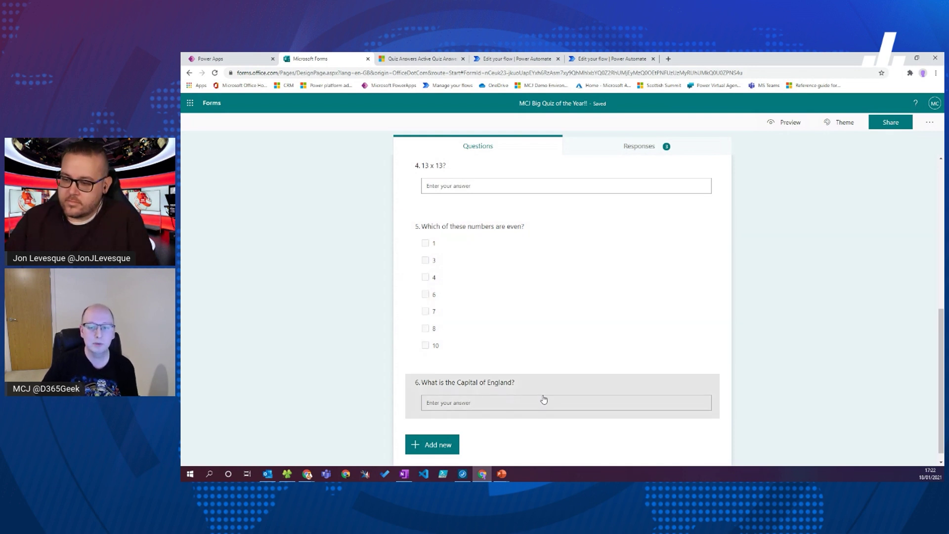
pyautogui.scroll(3, 584, 399)
pyautogui.scroll(1, 603, 391)
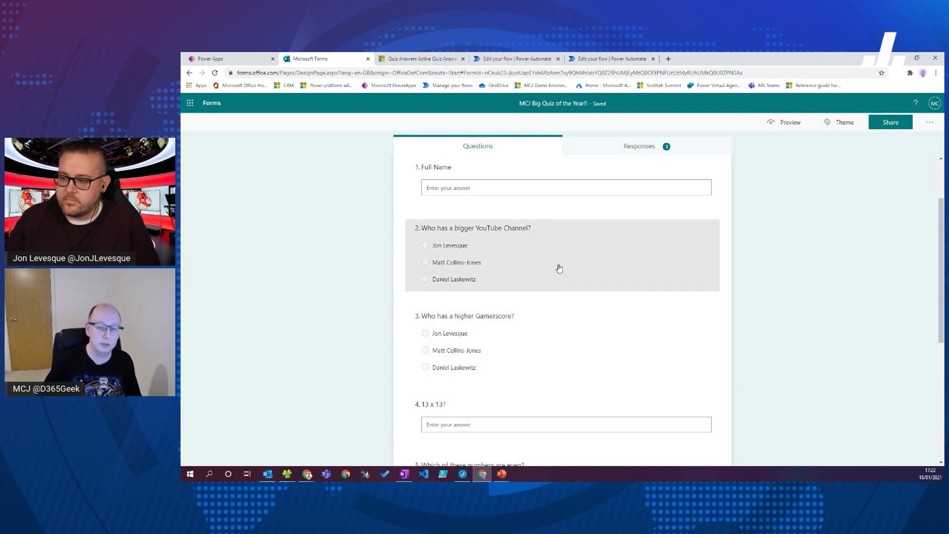
pyautogui.scroll(-3, 545, 422)
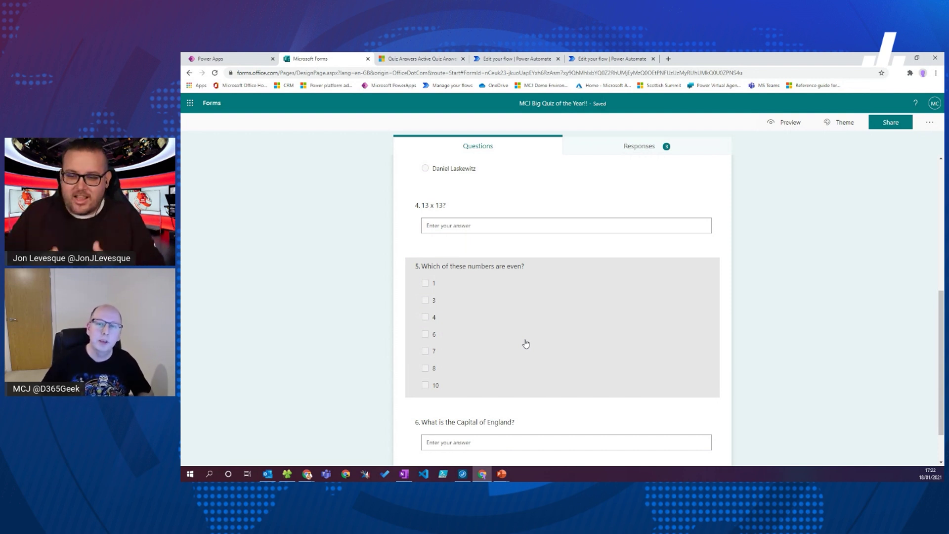
pyautogui.scroll(10, 576, 319)
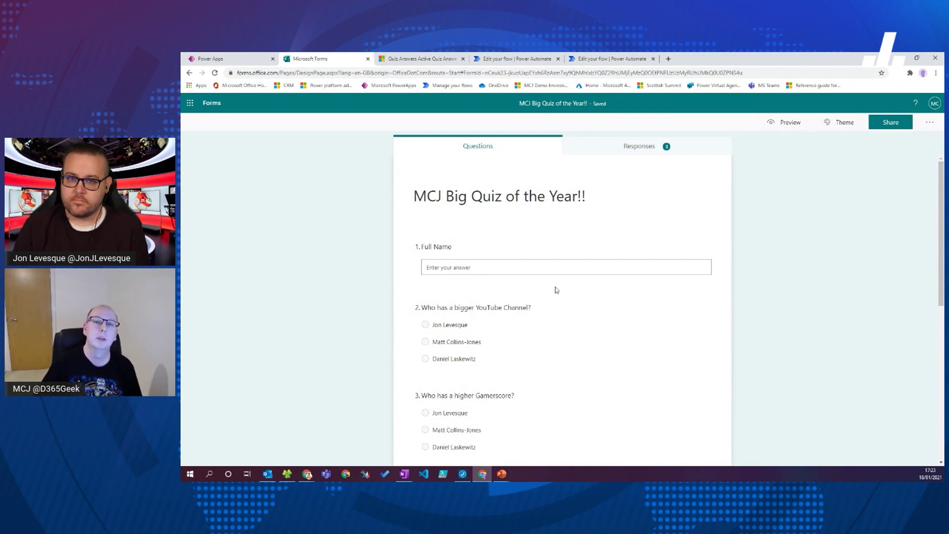
# Step: Switch to the Dynamics 365 Quiz app and open the MCJ Big Quiz of the Year!! quiz answers record
pyautogui.click(423, 59)
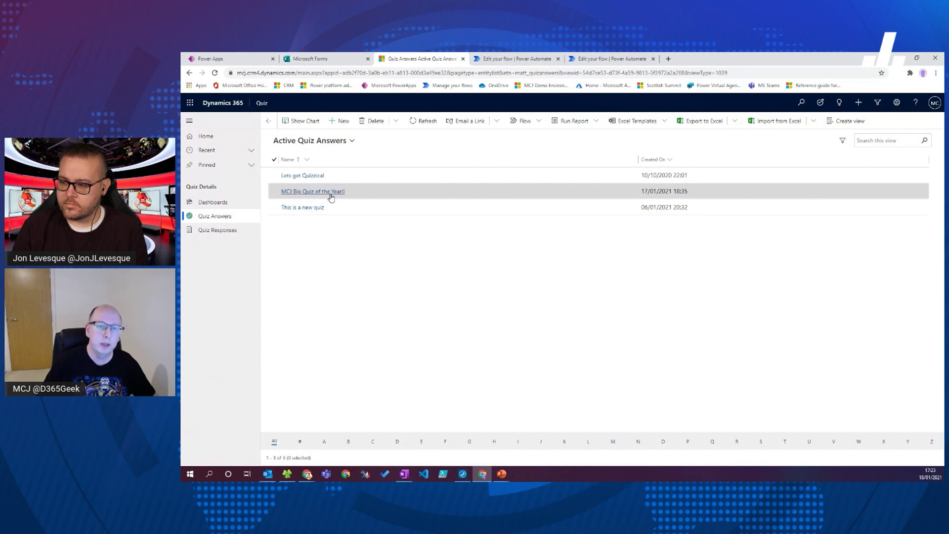
pyautogui.click(309, 192)
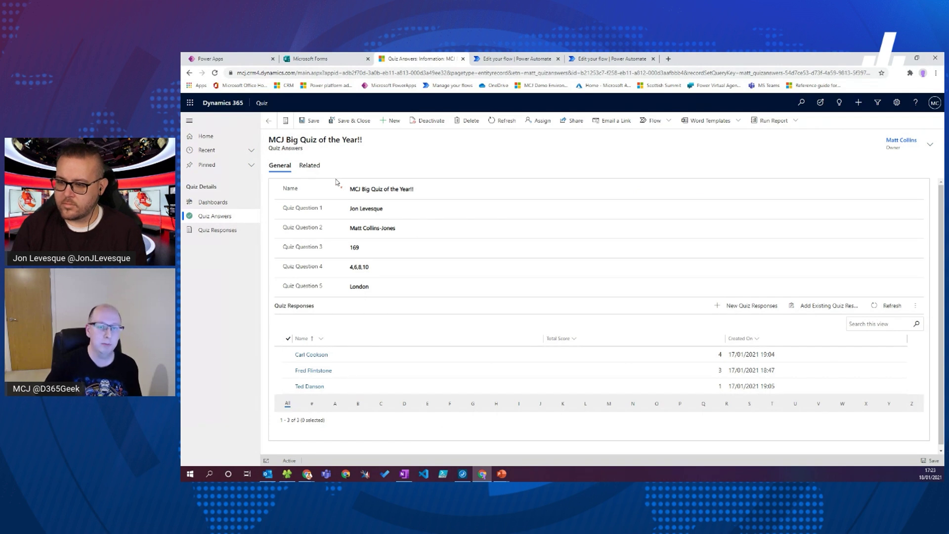
pyautogui.click(438, 187)
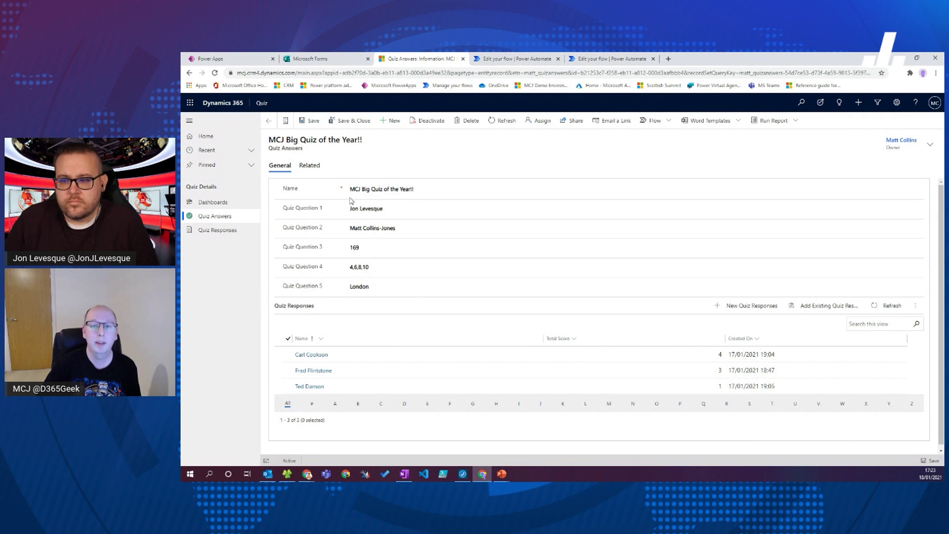
# Step: Fill in a new quiz answers record named Quiz 3 with 1, 12 and London for questions 1 to 3, and discard it unsaved
pyautogui.click(391, 122)
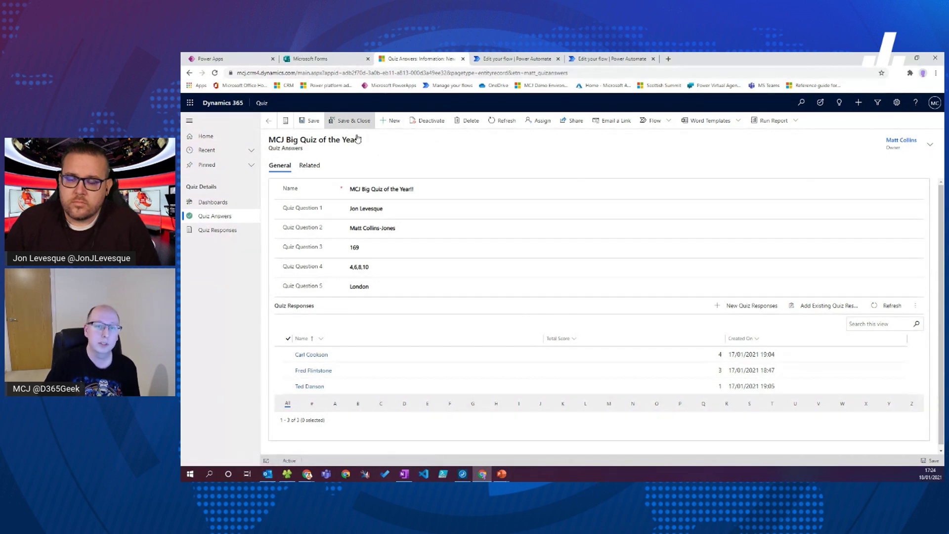
pyautogui.click(376, 189)
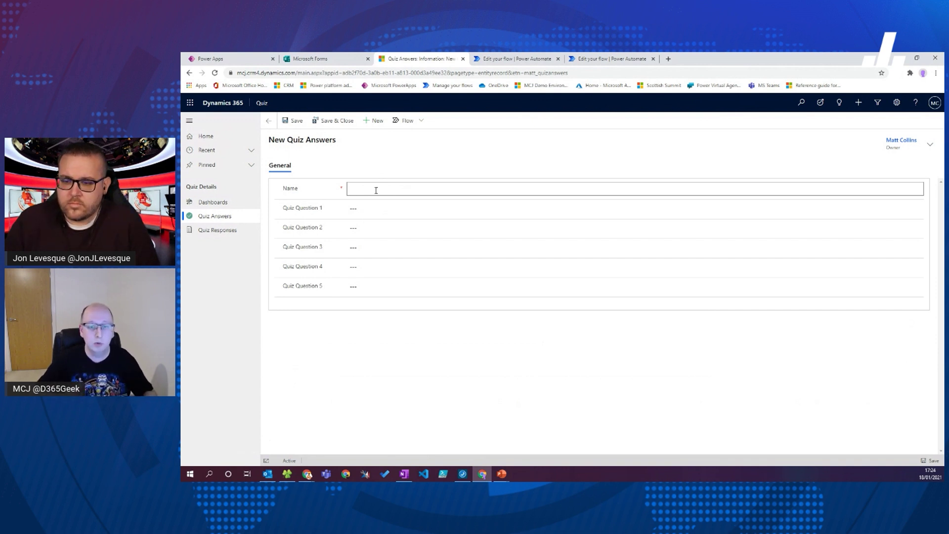
pyautogui.write('Quiz 3')
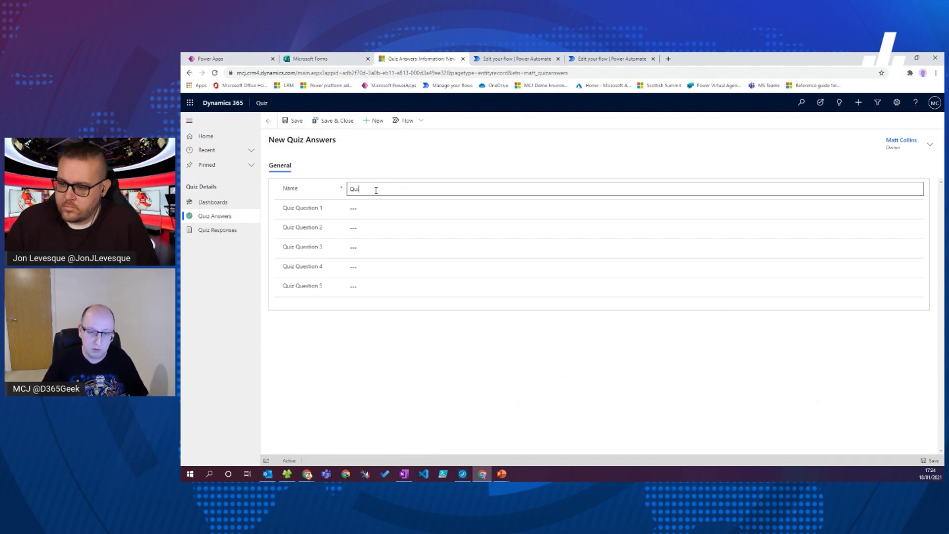
pyautogui.click(361, 208)
pyautogui.write('1')
pyautogui.click(388, 227)
pyautogui.write('12')
pyautogui.click(383, 247)
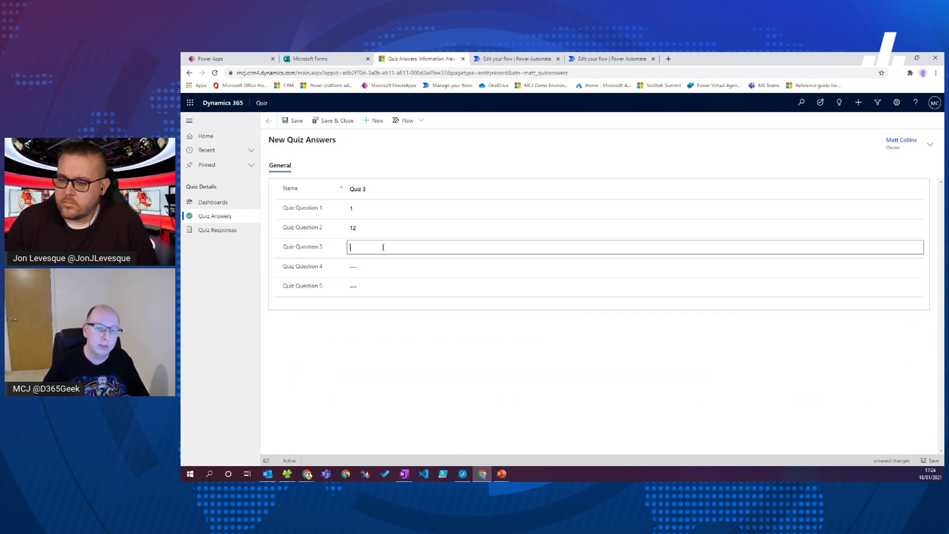
pyautogui.write('London')
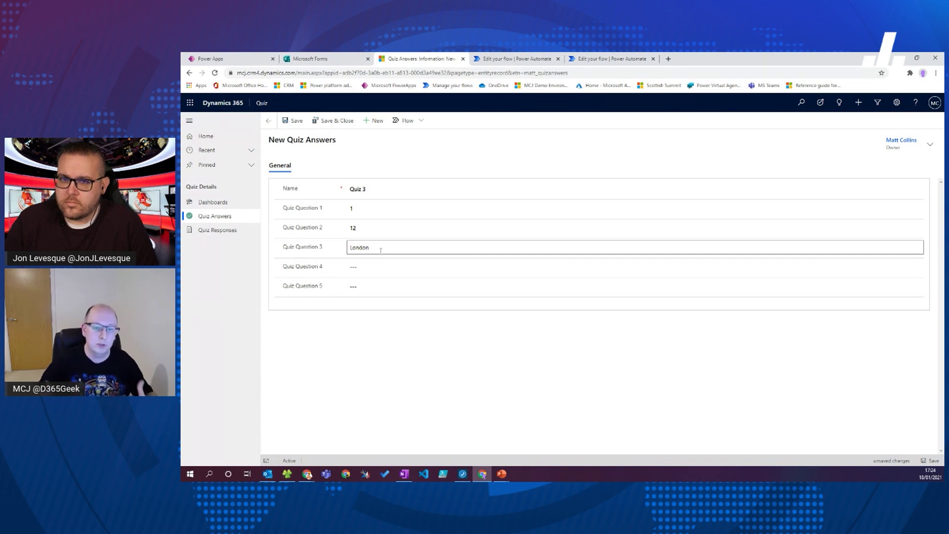
pyautogui.click(268, 120)
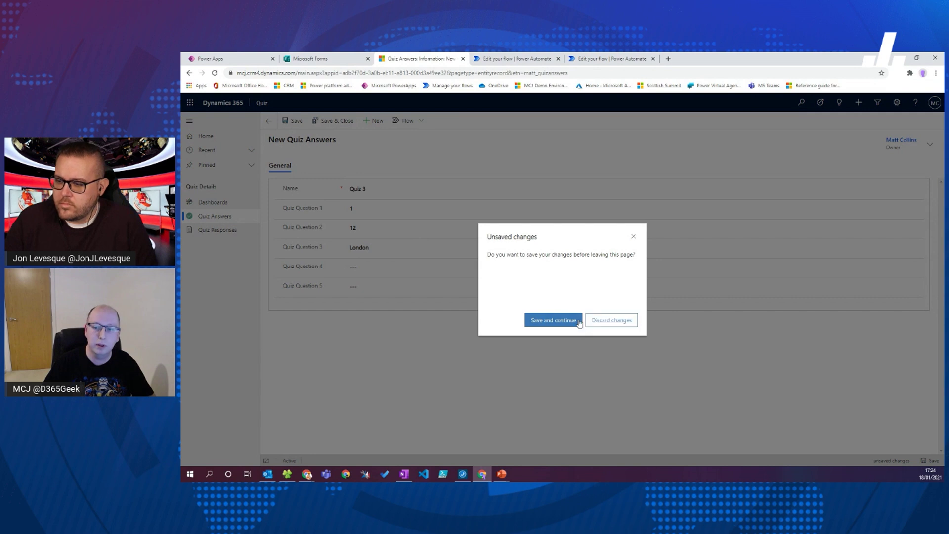
pyautogui.click(613, 321)
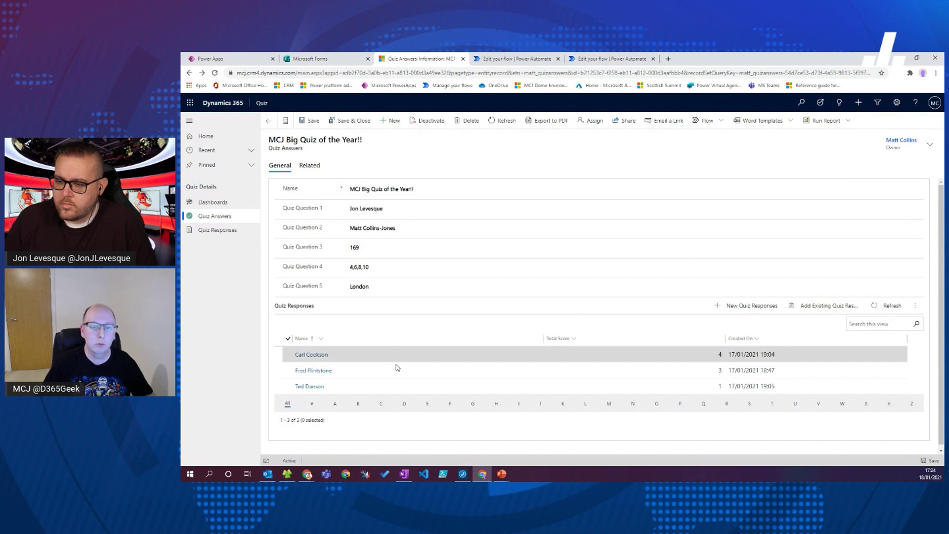
# Step: Open the quiz response created on 17/01/2021 at 18:47 from the active quiz responses
pyautogui.click(229, 232)
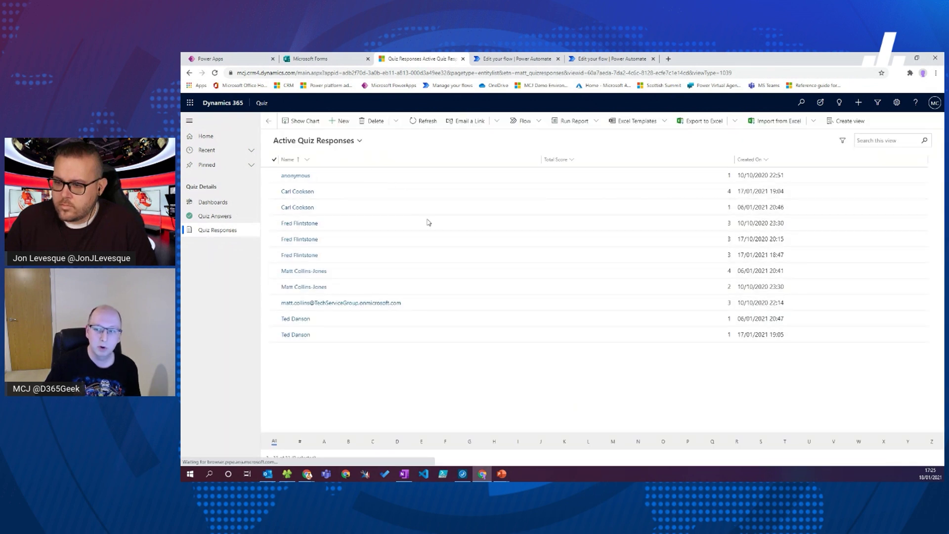
pyautogui.doubleClick(362, 252)
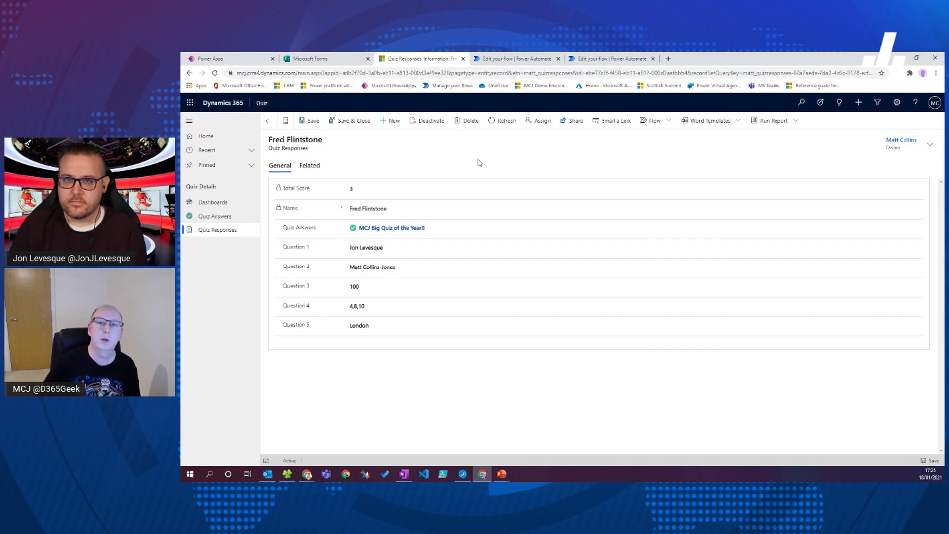
# Step: Switch to the Power Automate flow that creates quiz response records and show its new-response trigger settings, dismissing the help tip
pyautogui.click(514, 59)
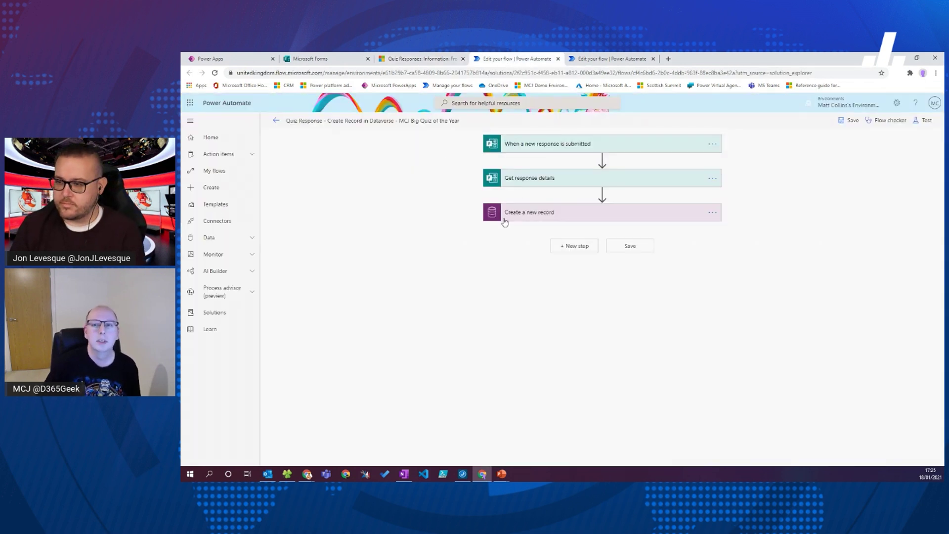
pyautogui.click(641, 147)
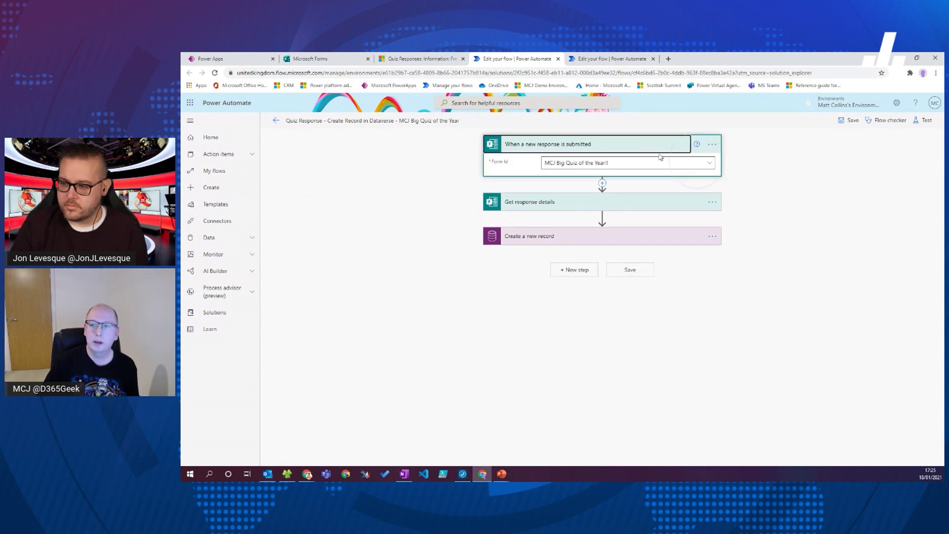
pyautogui.click(697, 161)
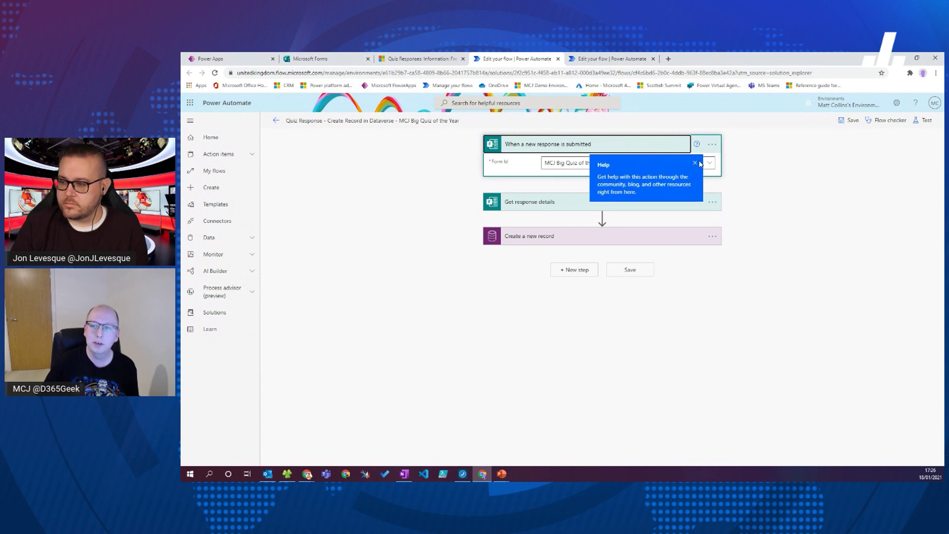
pyautogui.click(694, 163)
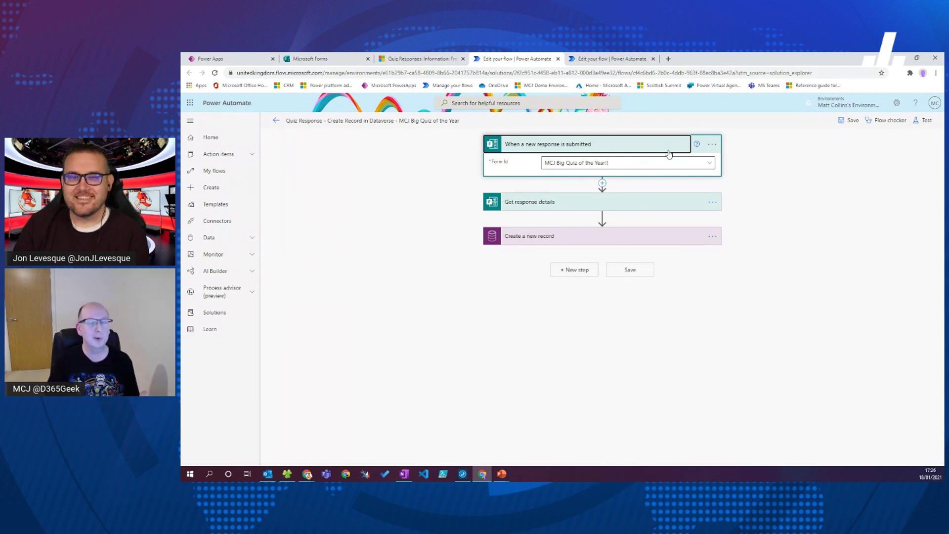
# Step: Show the Get response details settings and view the forms available for the trigger's Form Id without changing the selection
pyautogui.click(791, 192)
pyautogui.click(643, 202)
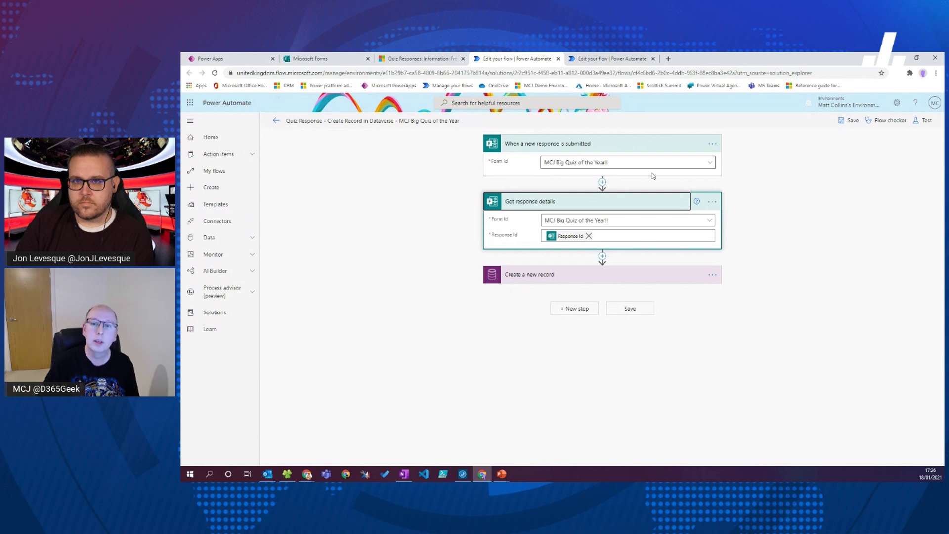
pyautogui.click(710, 163)
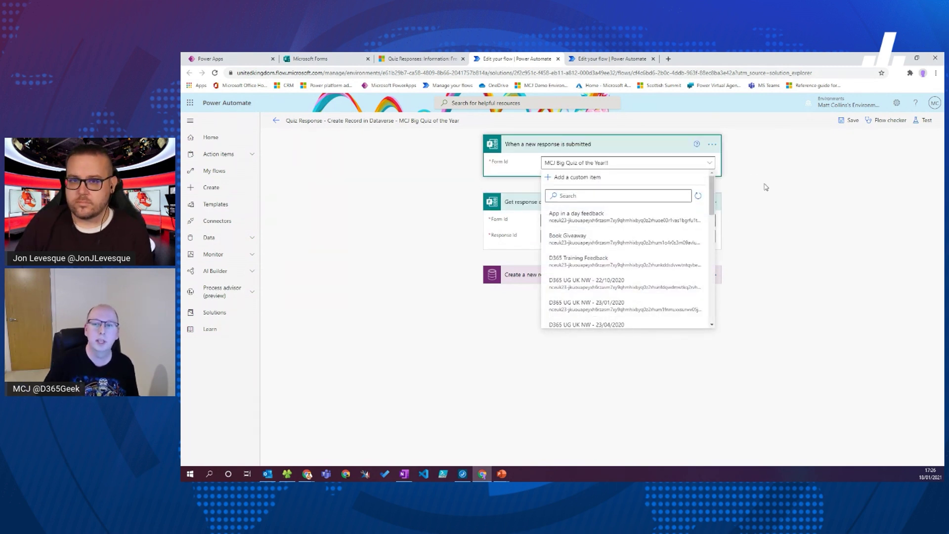
pyautogui.click(766, 187)
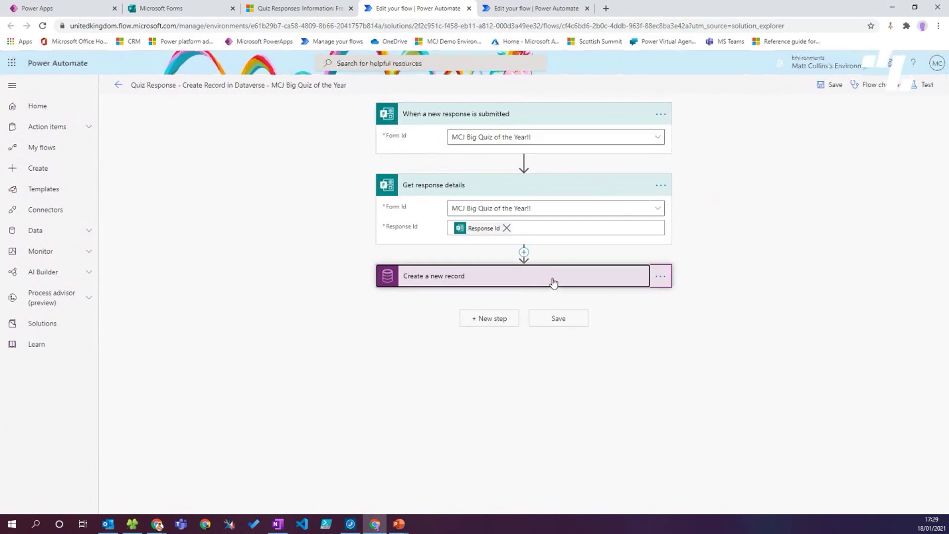
# Step: Show the Create a new record action with its advanced options and review its field mappings
pyautogui.click(625, 278)
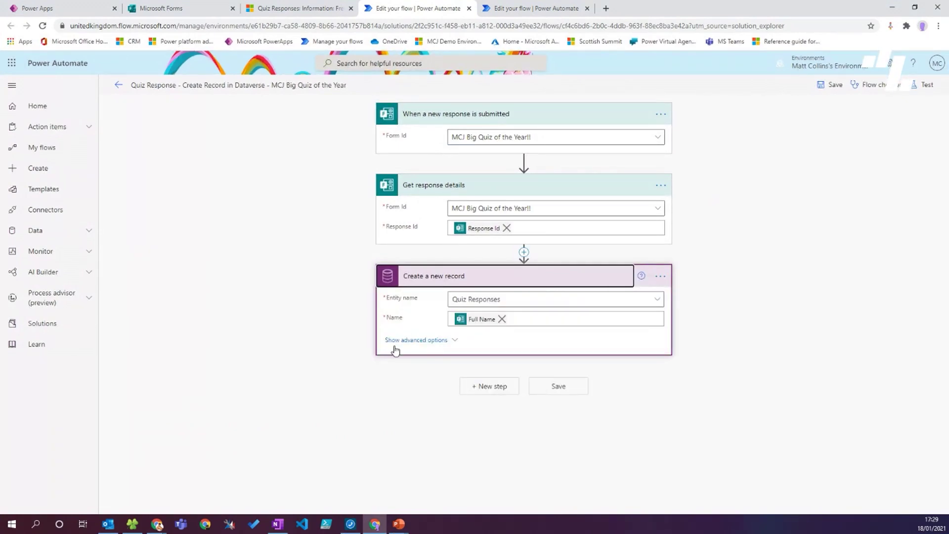
pyautogui.click(432, 341)
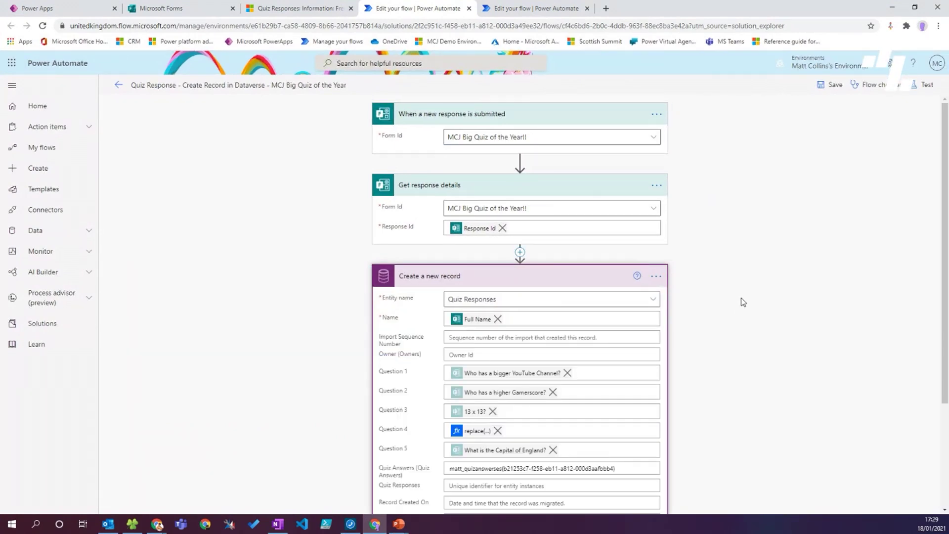
pyautogui.scroll(-3, 740, 297)
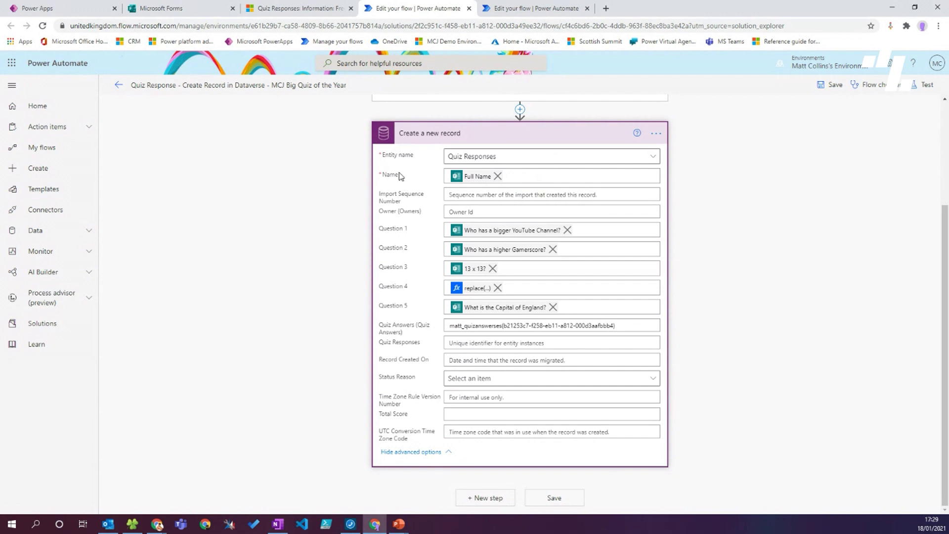
pyautogui.scroll(1, 583, 192)
# Step: Browse the dynamic values available for the new record's Name field and close the list without inserting any
pyautogui.click(547, 219)
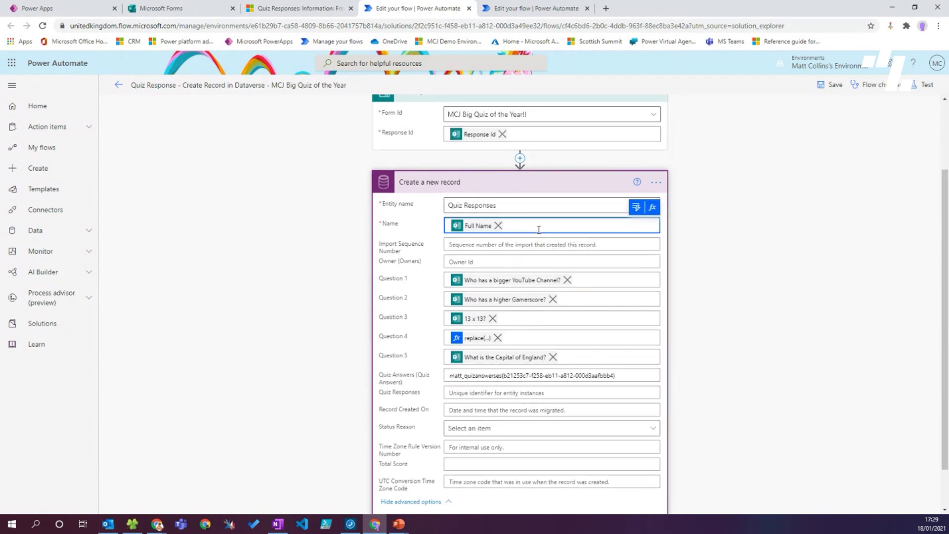
pyautogui.click(637, 208)
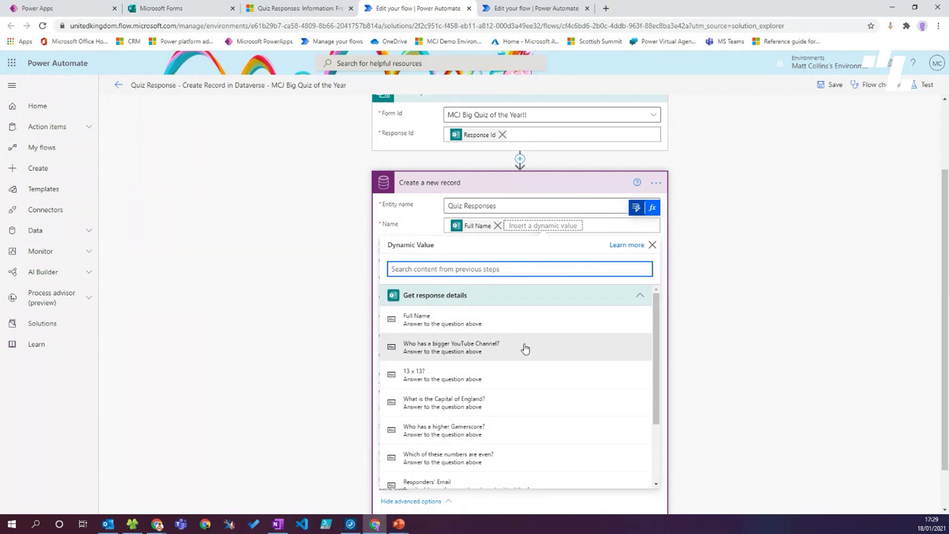
pyautogui.scroll(-1, 594, 377)
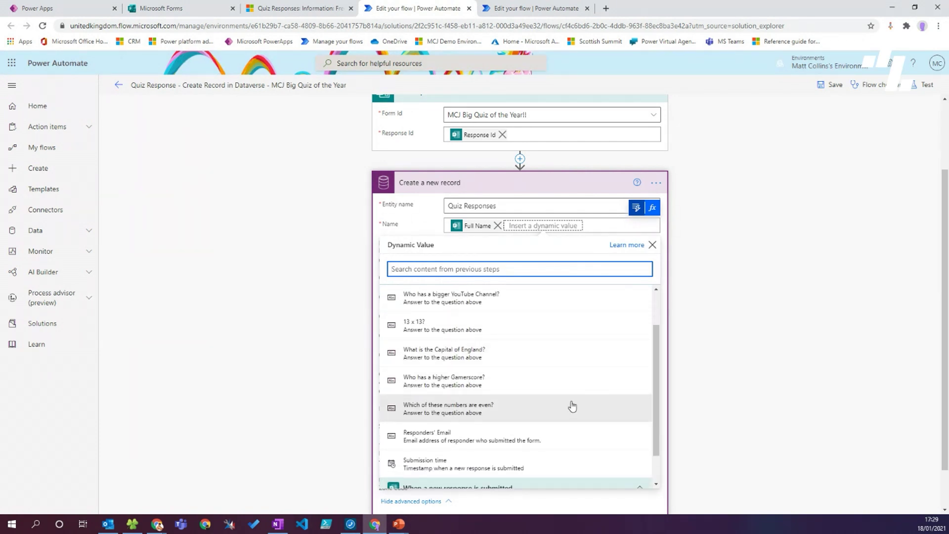
pyautogui.click(658, 408)
pyautogui.scroll(-1, 658, 408)
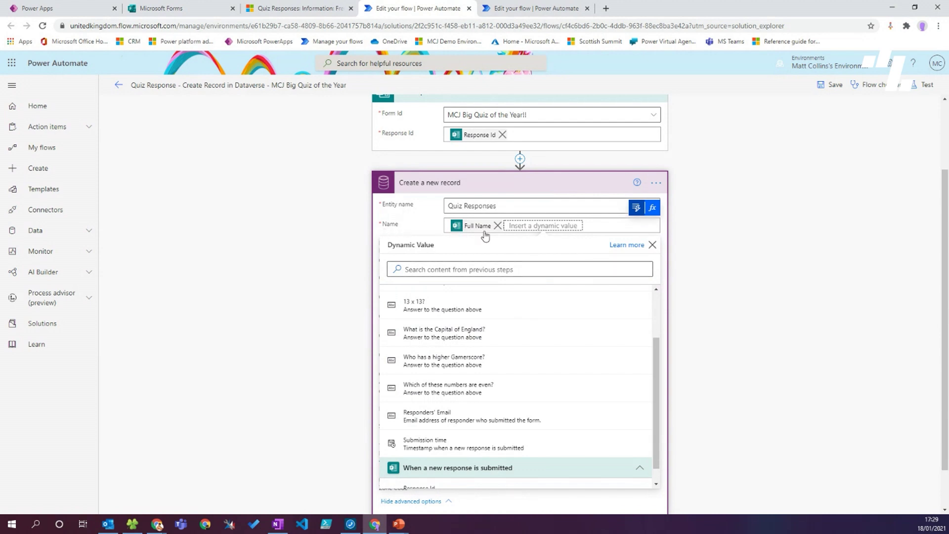
pyautogui.click(706, 258)
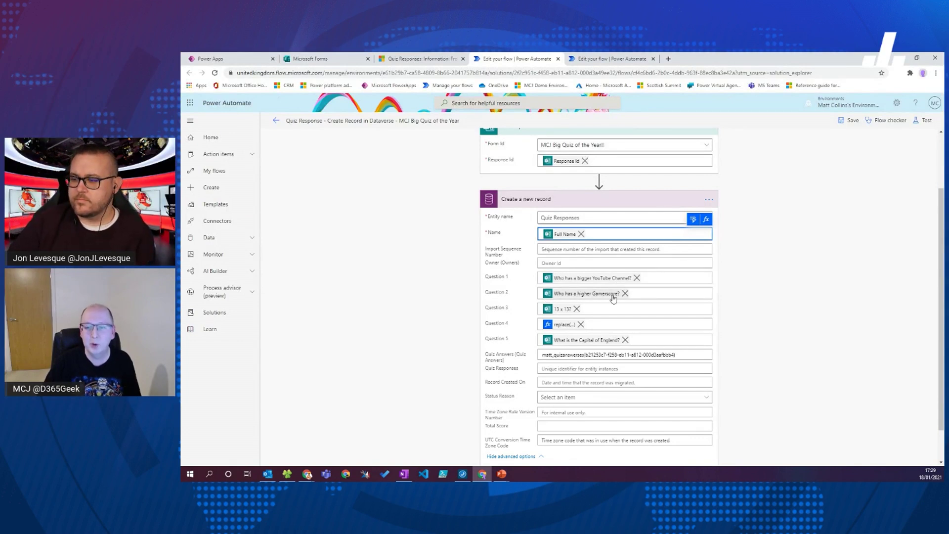
# Step: Show the replace expression mapped to Question 4 in the Create a new record action and close it without changes
pyautogui.moveTo(583, 296)
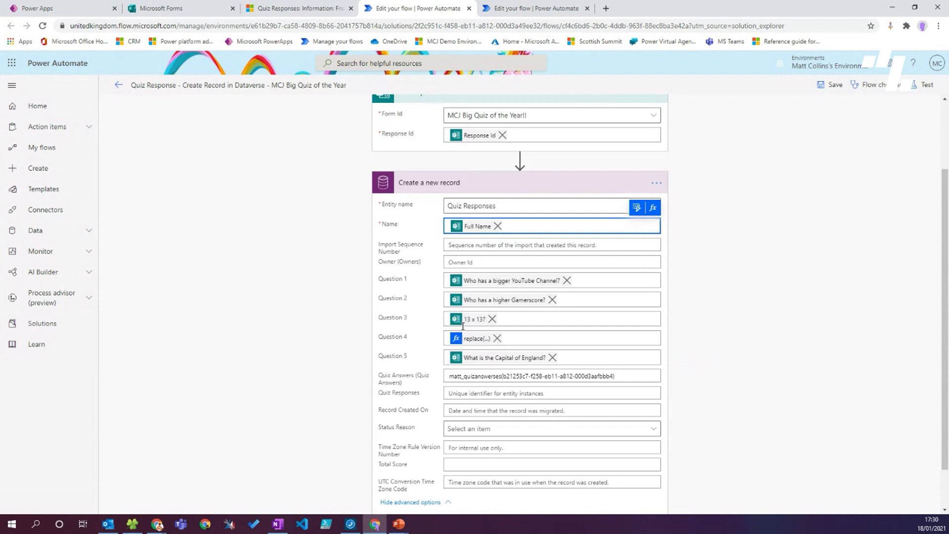
pyautogui.click(473, 340)
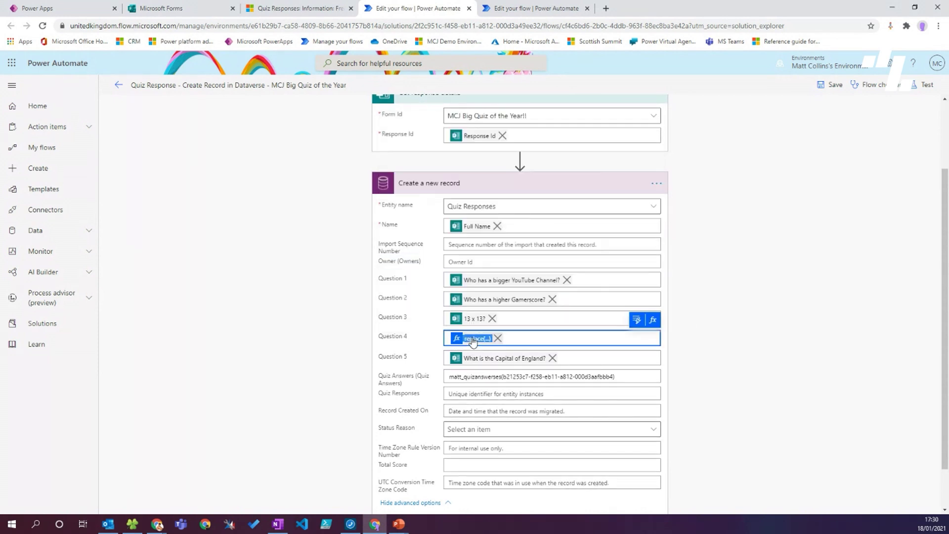
pyautogui.click(473, 340)
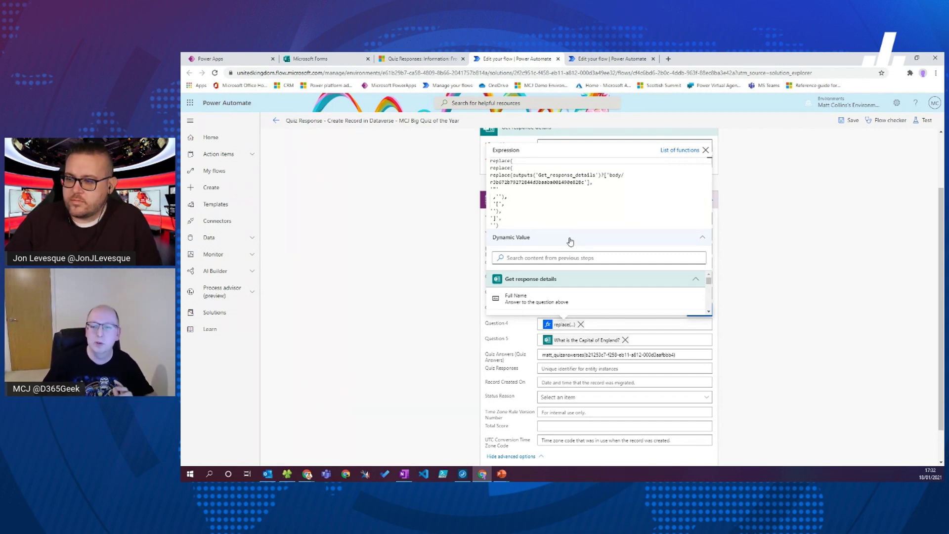
pyautogui.click(773, 248)
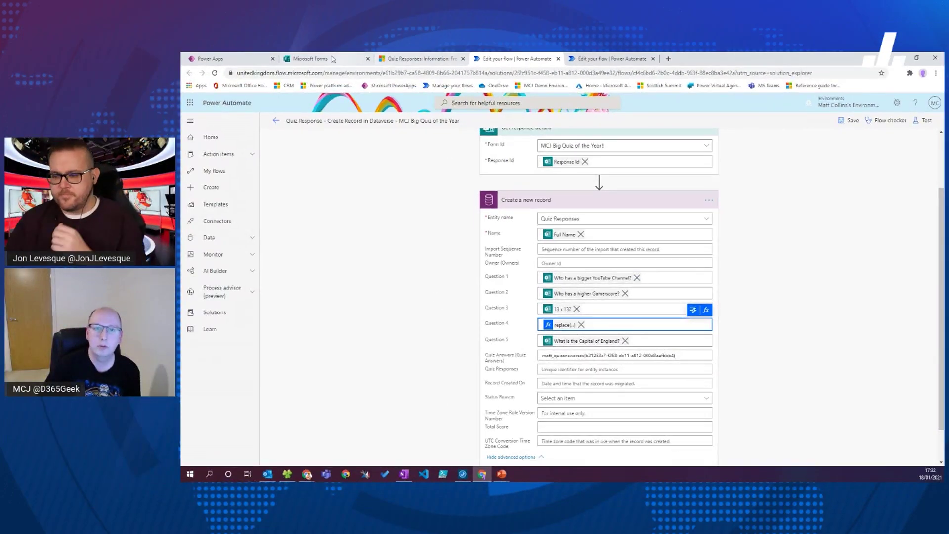
# Step: Switch to the Dynamics 365 Quiz app and open the MCJ Big Quiz of the Year!! record under Quiz Answers
pyautogui.hotkey('ctrl', 'shift', 'Tab')
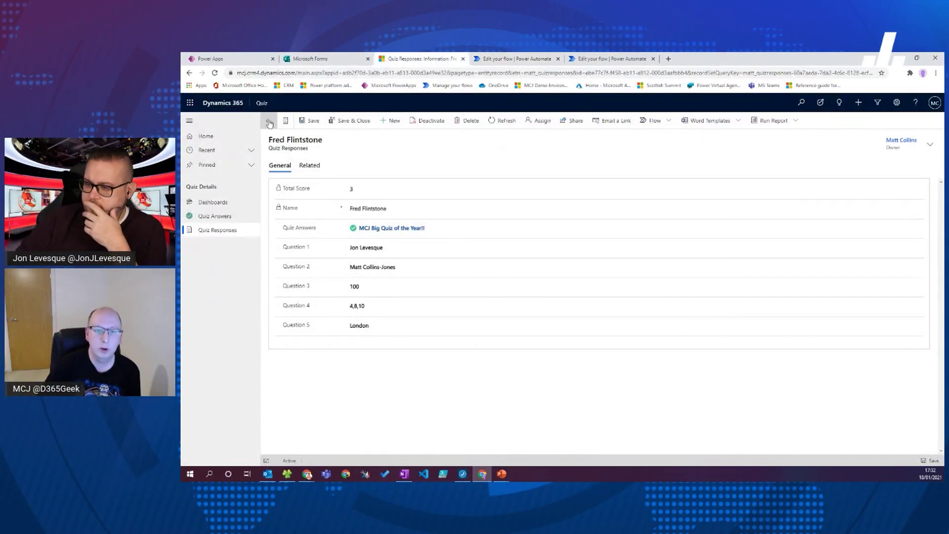
pyautogui.click(220, 218)
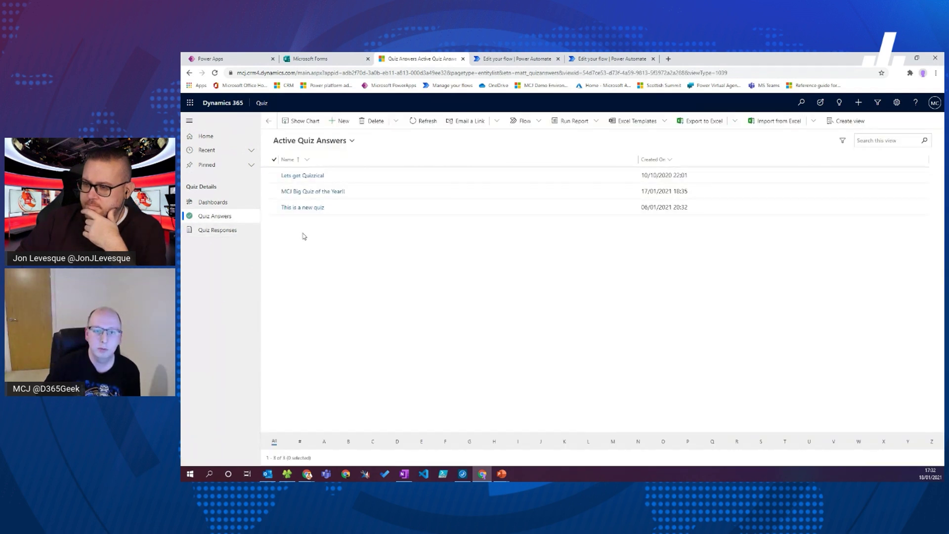
pyautogui.click(335, 195)
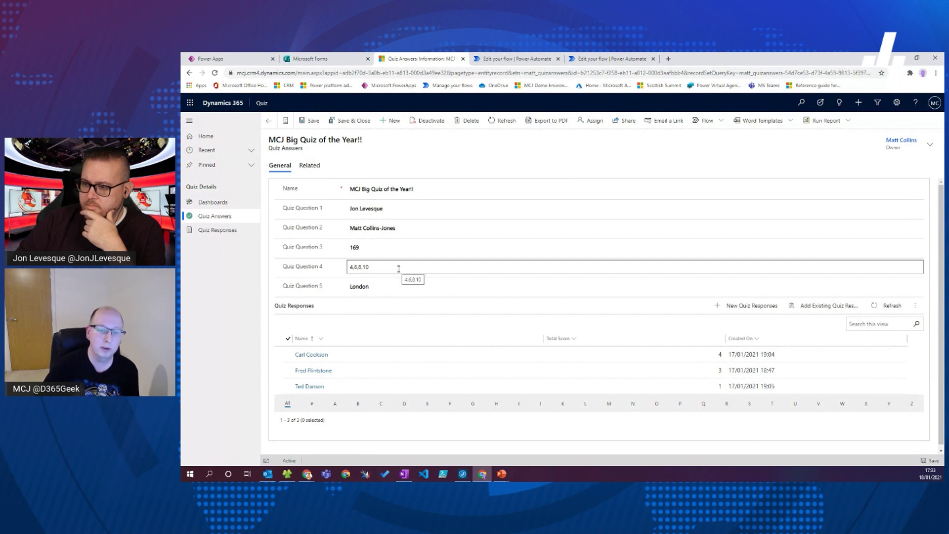
# Step: Open the second response in the record's Quiz Responses list, review its answers and total score, and return to the quiz answers record
pyautogui.click(360, 371)
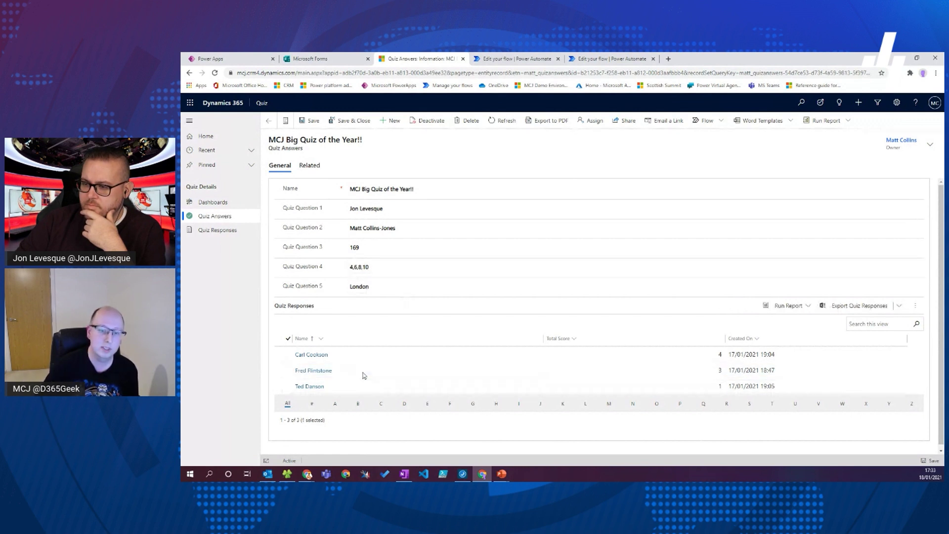
pyautogui.doubleClick(357, 372)
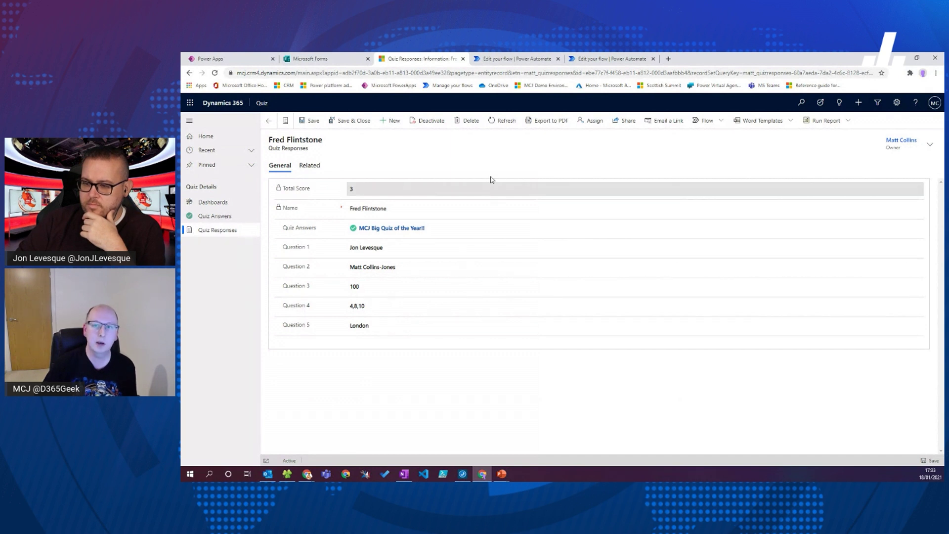
pyautogui.click(268, 121)
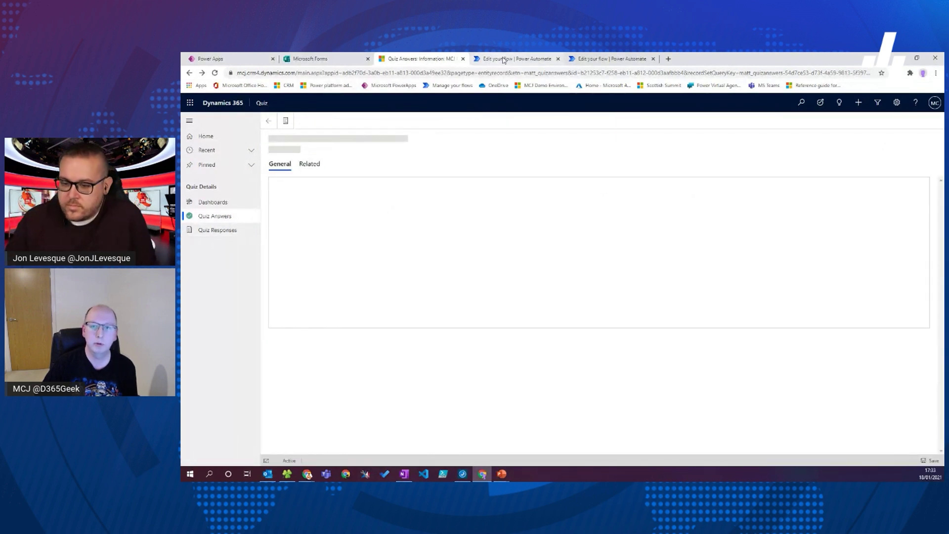
# Step: Switch to Microsoft Forms, preview the MCJ Big Quiz of the Year!! form and enter the respondent's full name
pyautogui.click(317, 59)
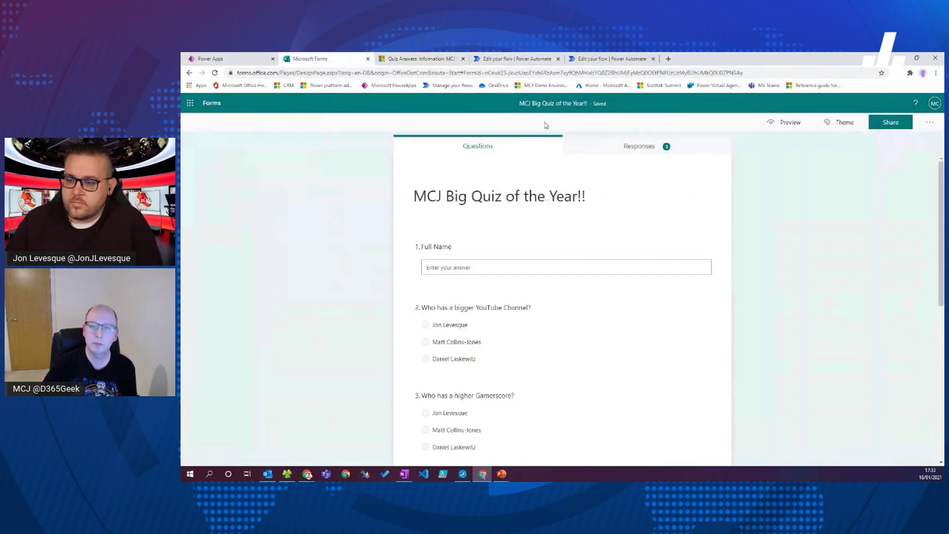
pyautogui.click(793, 124)
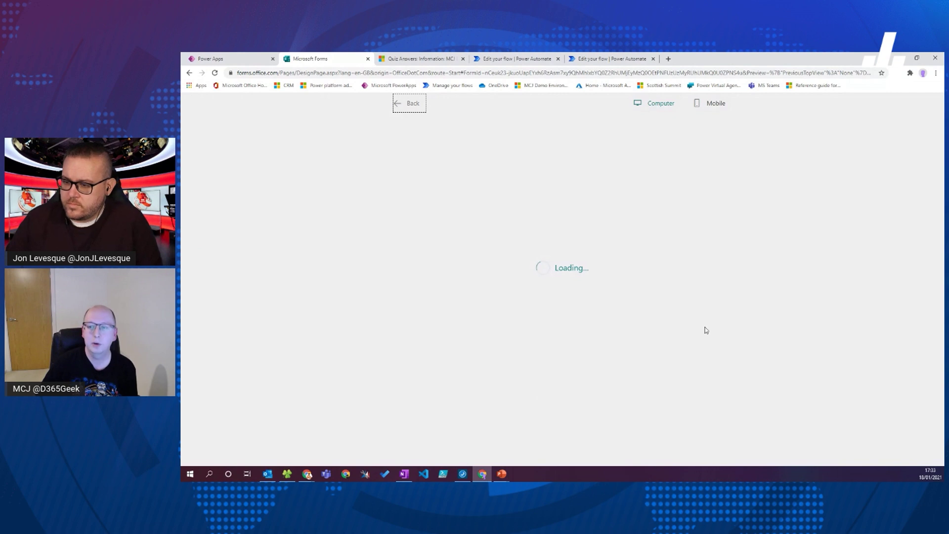
pyautogui.click(461, 230)
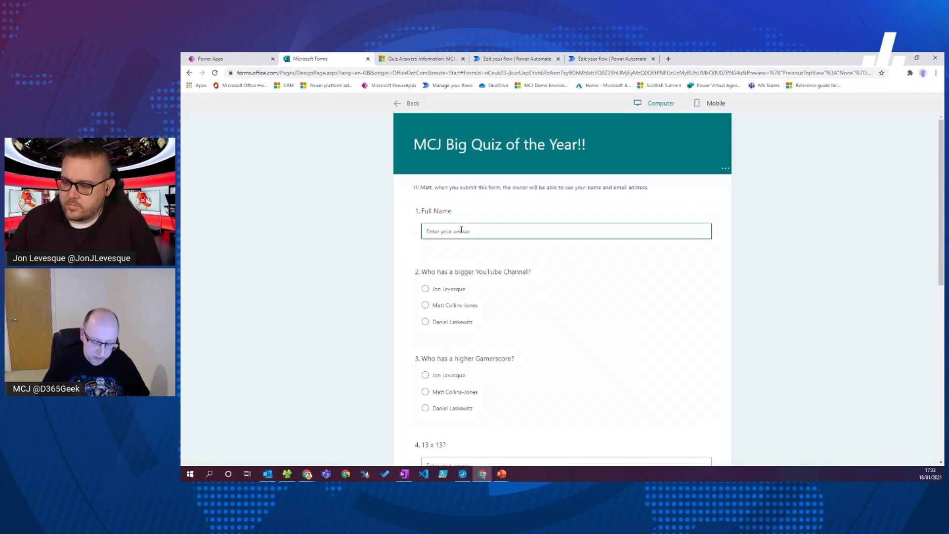
pyautogui.write('Barney')
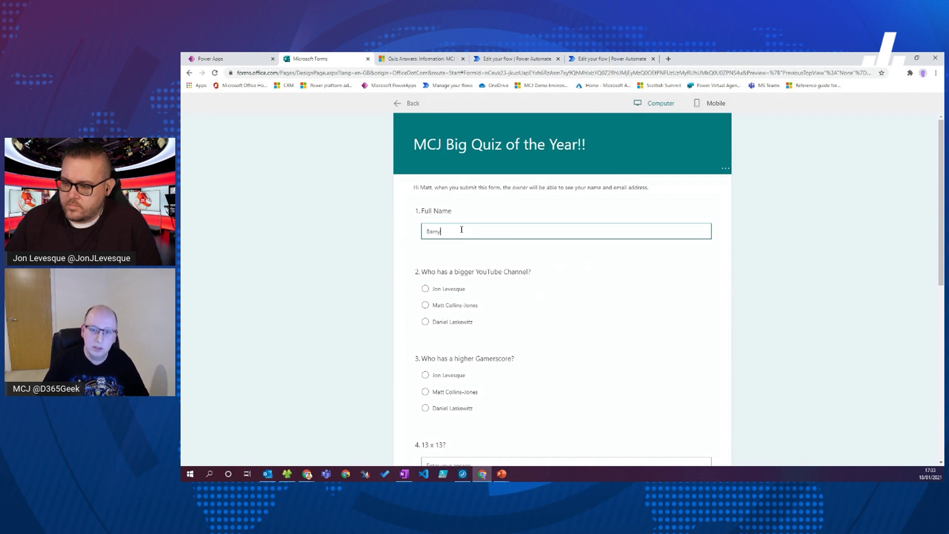
pyautogui.write(' Rubble')
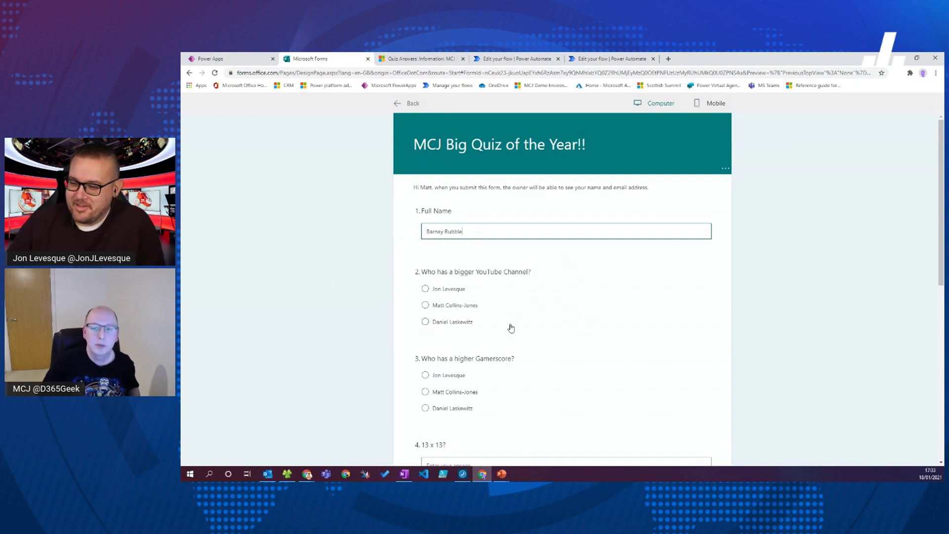
# Step: Choose the first option for the YouTube channel question and the second for the Gamerscore question, and answer 13 x 13 with 100
pyautogui.click(440, 292)
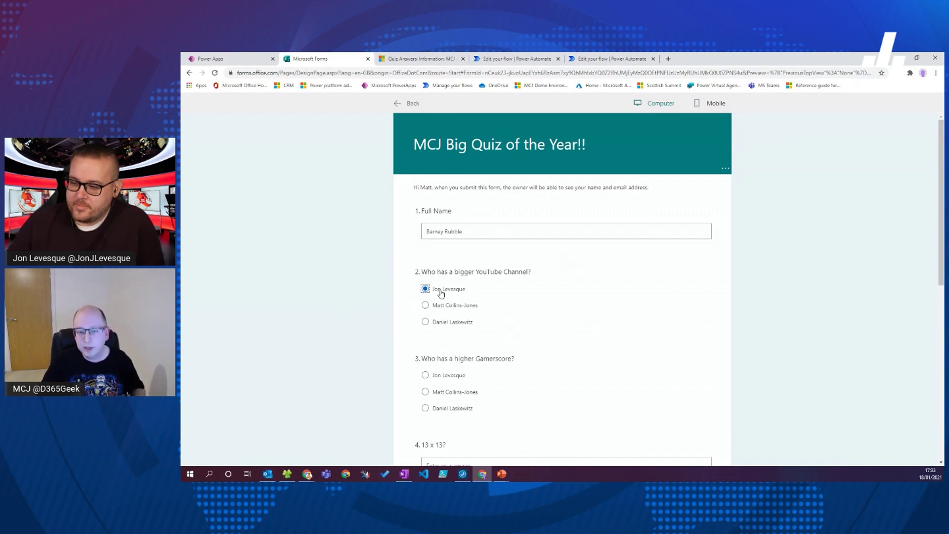
pyautogui.scroll(-1, 514, 360)
pyautogui.click(461, 355)
pyautogui.scroll(-2, 519, 361)
pyautogui.click(470, 349)
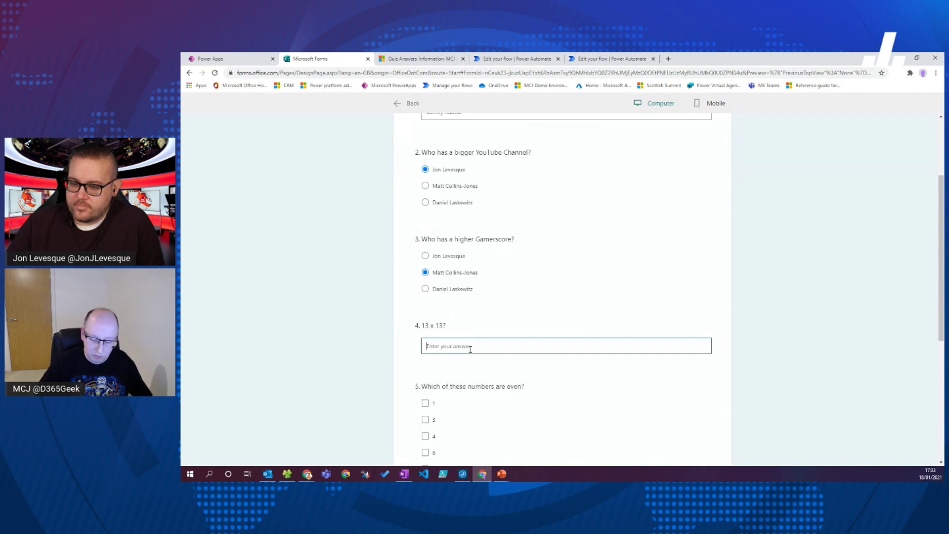
pyautogui.write('100')
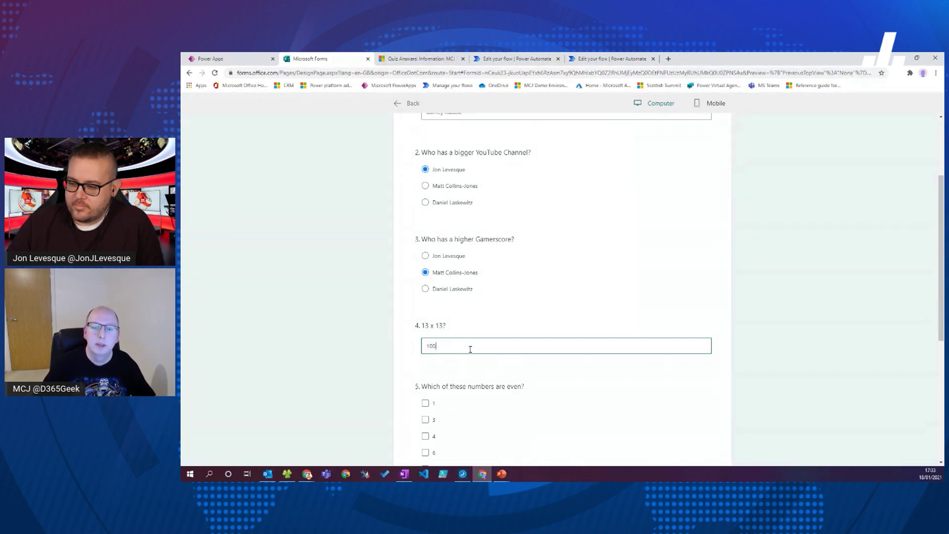
# Step: Select 4, 6, 8 and 10 as the even numbers in question 5
pyautogui.scroll(-3, 533, 324)
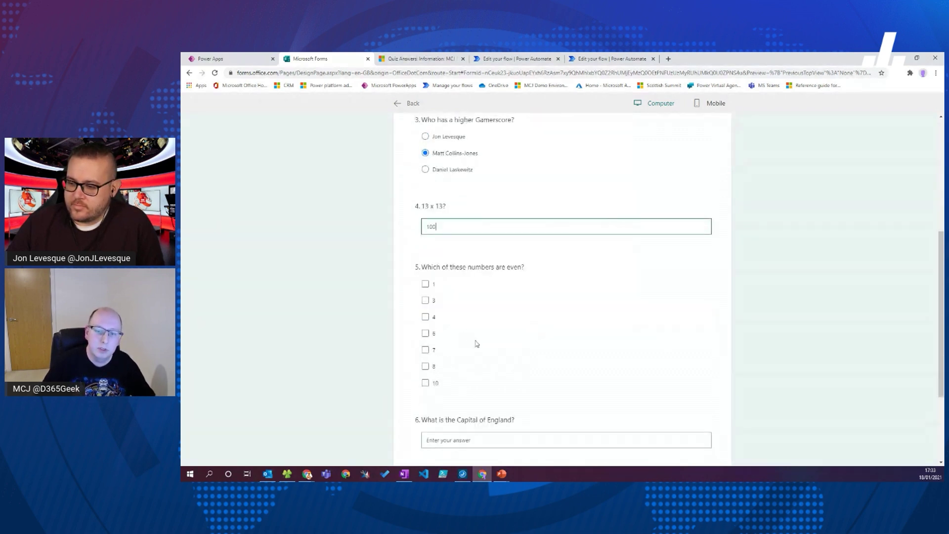
pyautogui.click(425, 317)
pyautogui.click(426, 334)
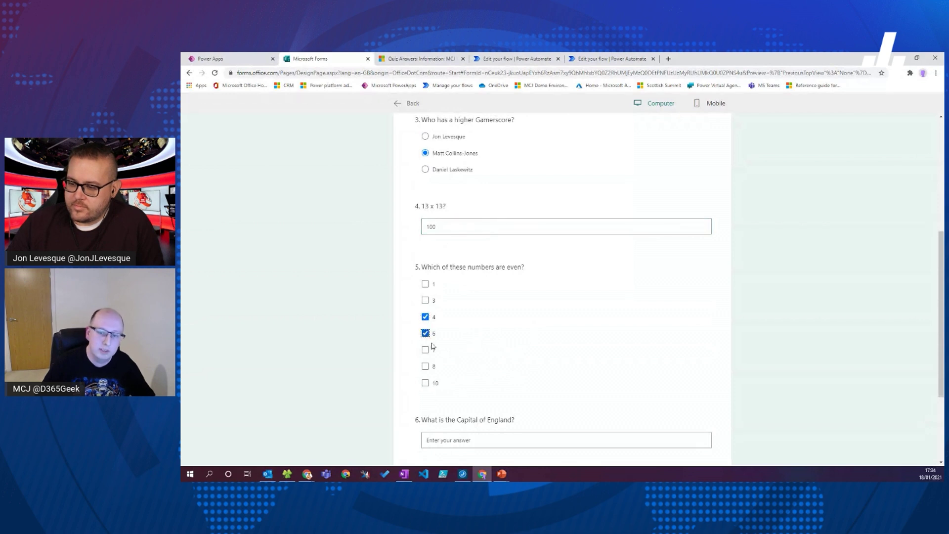
pyautogui.click(425, 366)
pyautogui.click(425, 383)
# Step: Answer the Capital of England question with New England, submit the response and return to the form's editing view
pyautogui.scroll(-1, 524, 403)
pyautogui.click(498, 407)
pyautogui.write('New England')
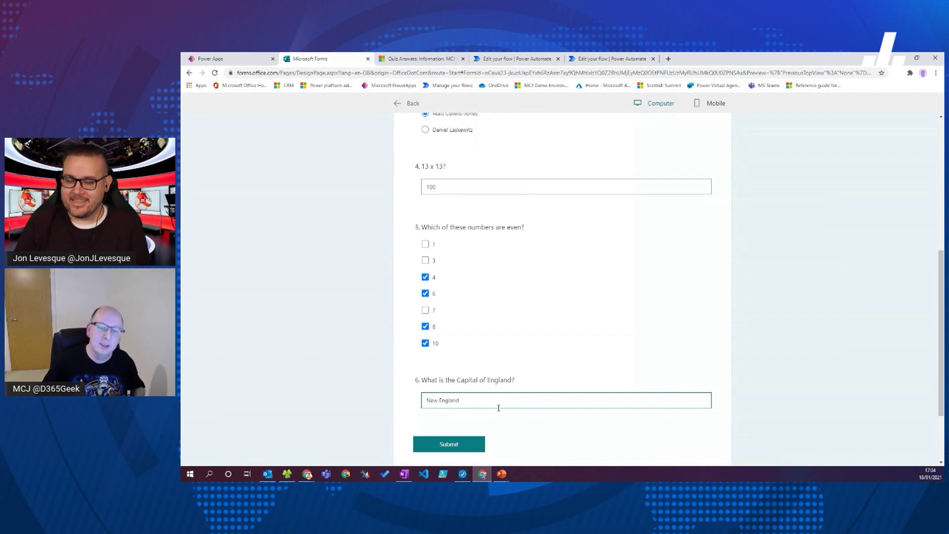
pyautogui.click(452, 446)
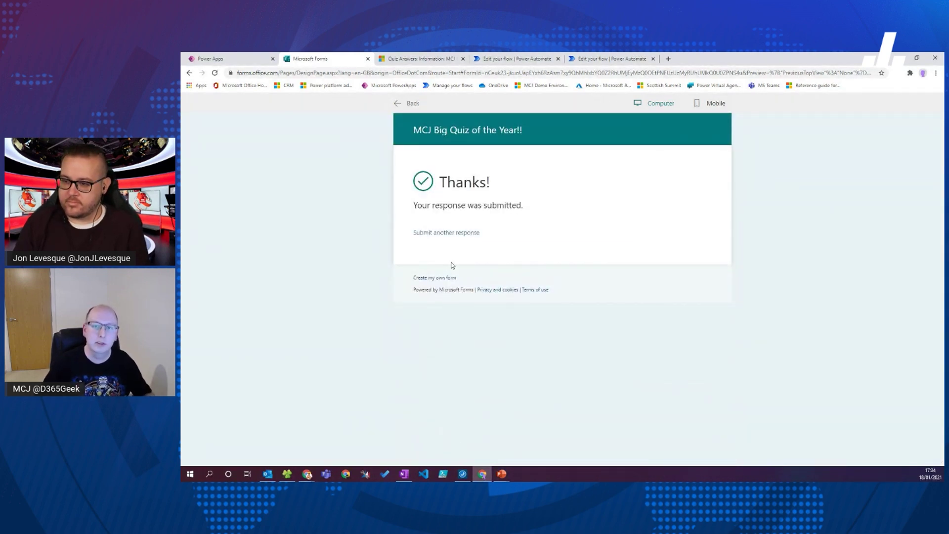
pyautogui.click(411, 105)
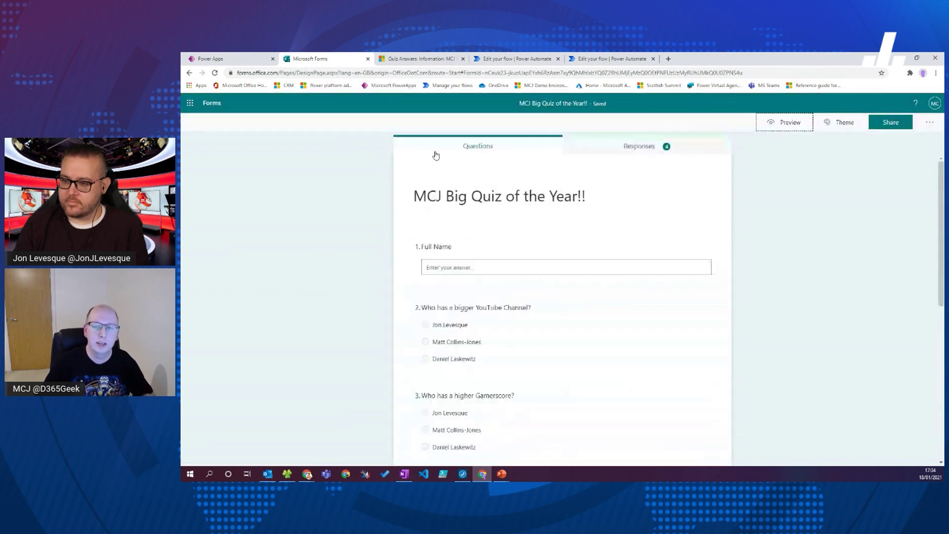
# Step: Switch to the Quiz app, refresh the quiz's response list, review the newly created response record and return to the quiz answers
pyautogui.click(431, 60)
pyautogui.click(890, 305)
pyautogui.click(889, 313)
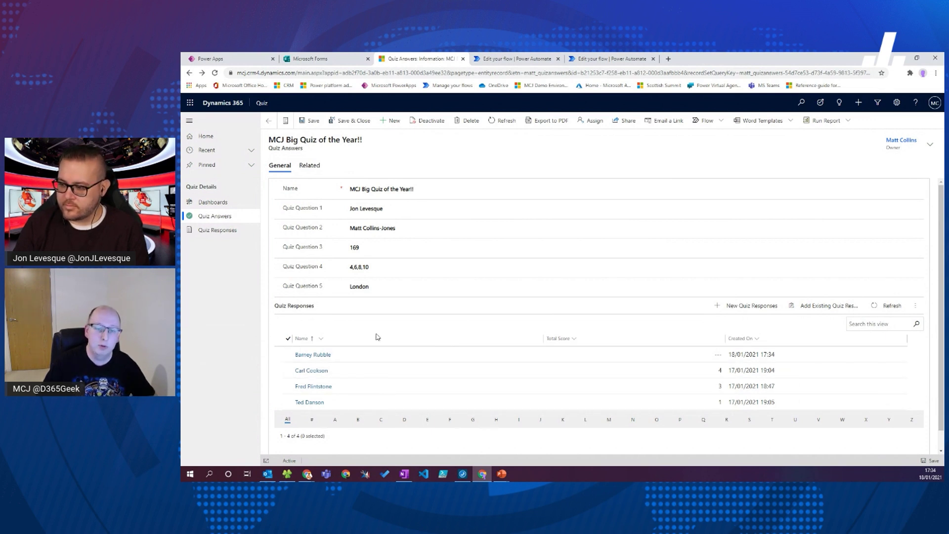
pyautogui.click(324, 356)
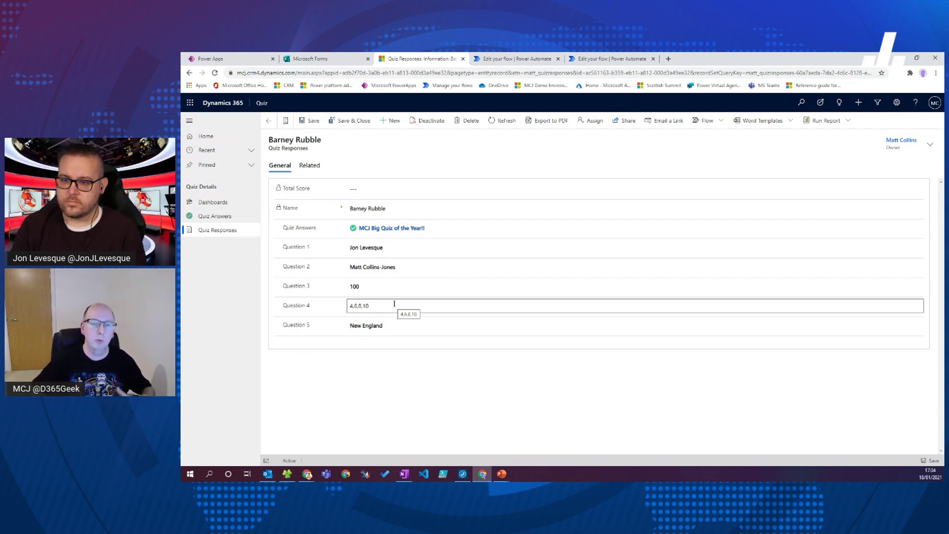
pyautogui.click(269, 121)
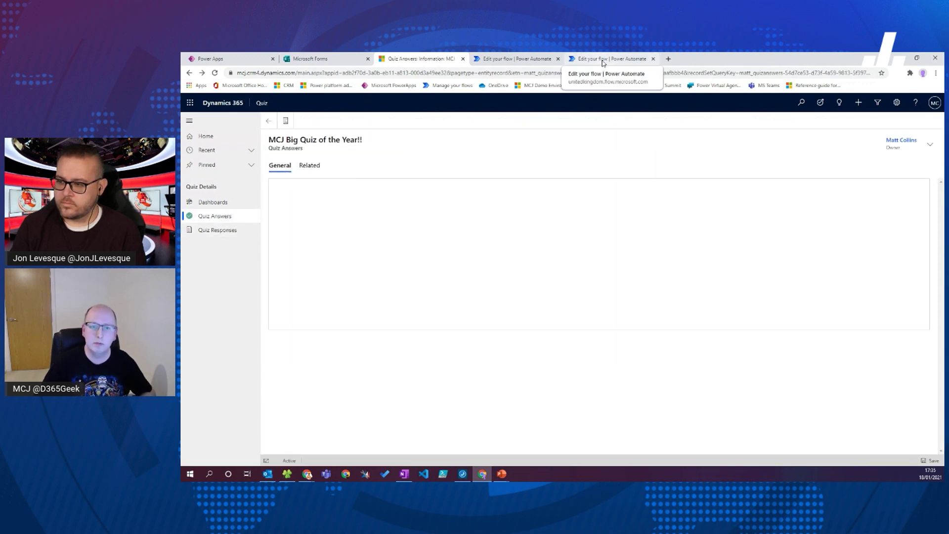
# Step: Switch to the Quiz - Count Scores and send to teacher flow and show its When a record is selected trigger settings
pyautogui.click(603, 60)
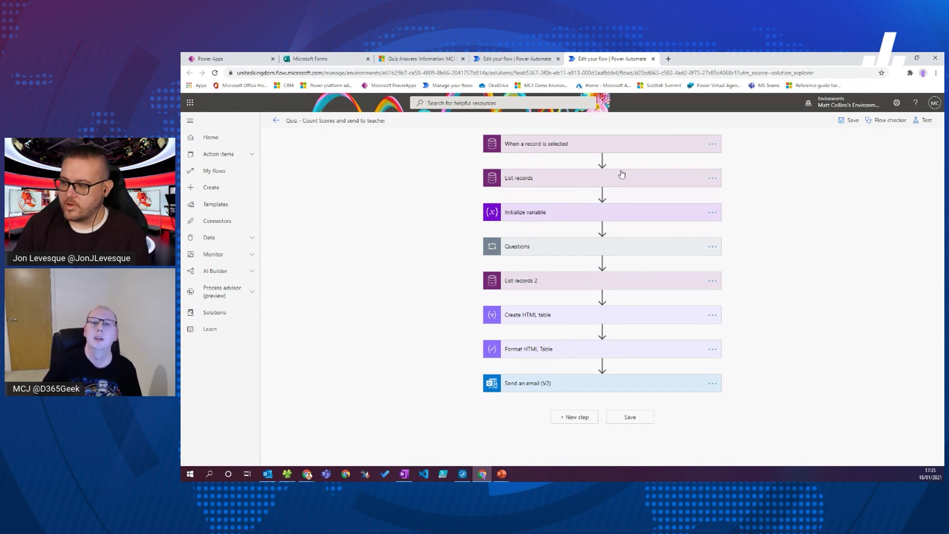
pyautogui.click(615, 148)
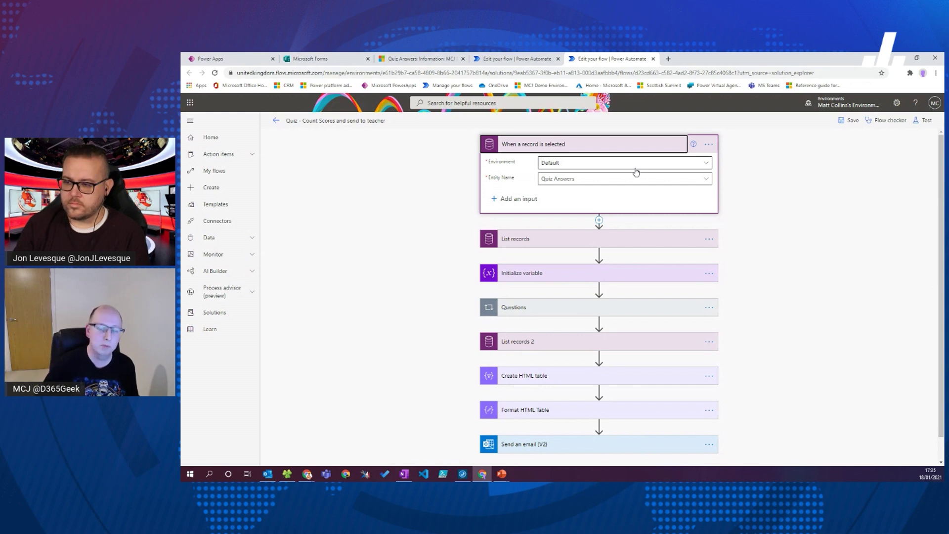
pyautogui.click(660, 145)
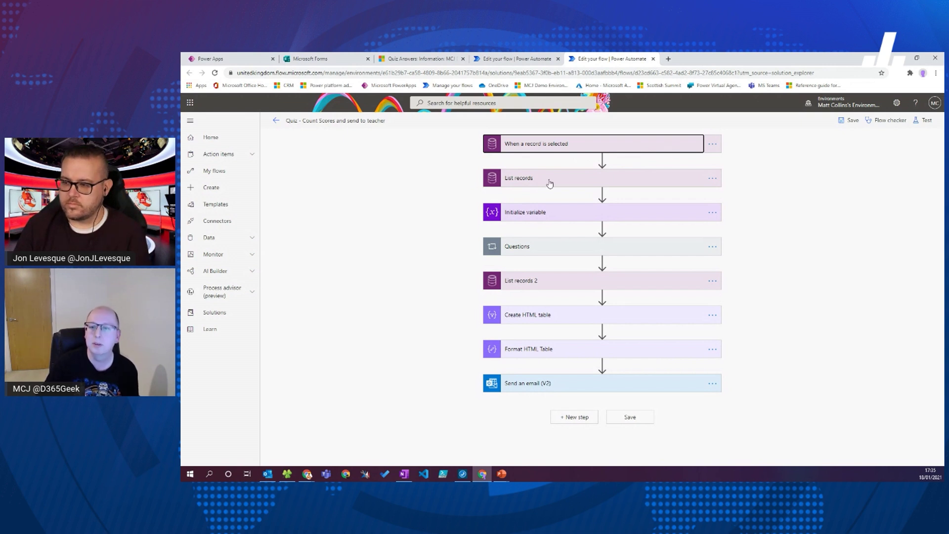
# Step: Review the List records action with its advanced options, including the Filter Query on Quiz Answers, and collapse it
pyautogui.click(672, 182)
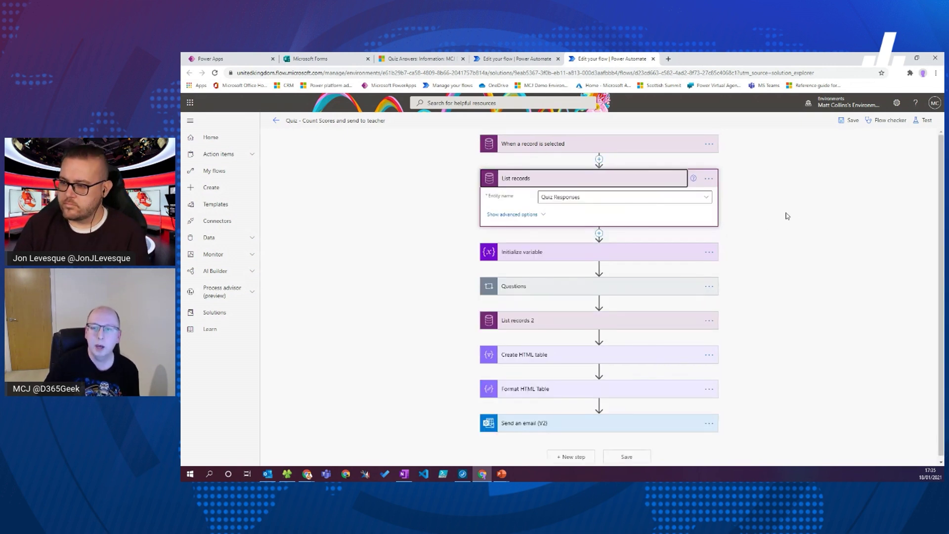
pyautogui.click(516, 214)
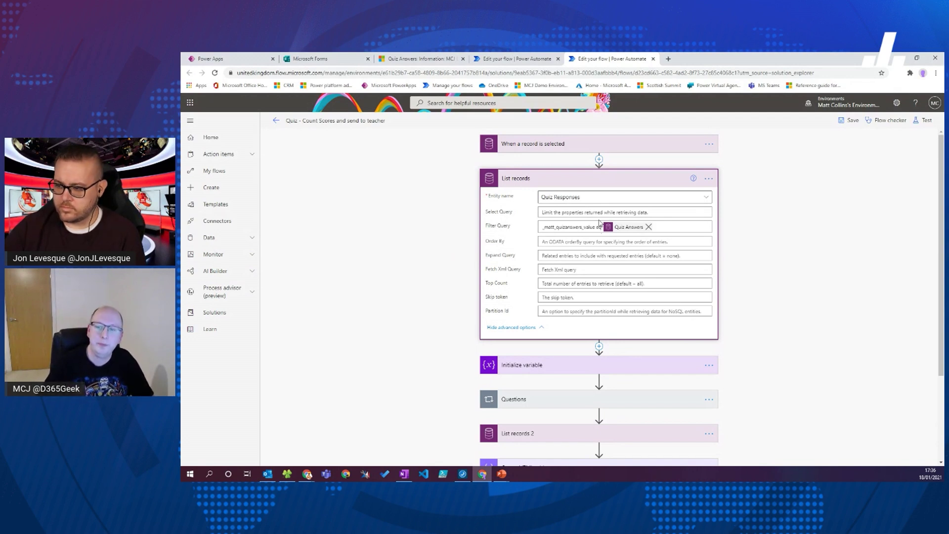
pyautogui.click(640, 185)
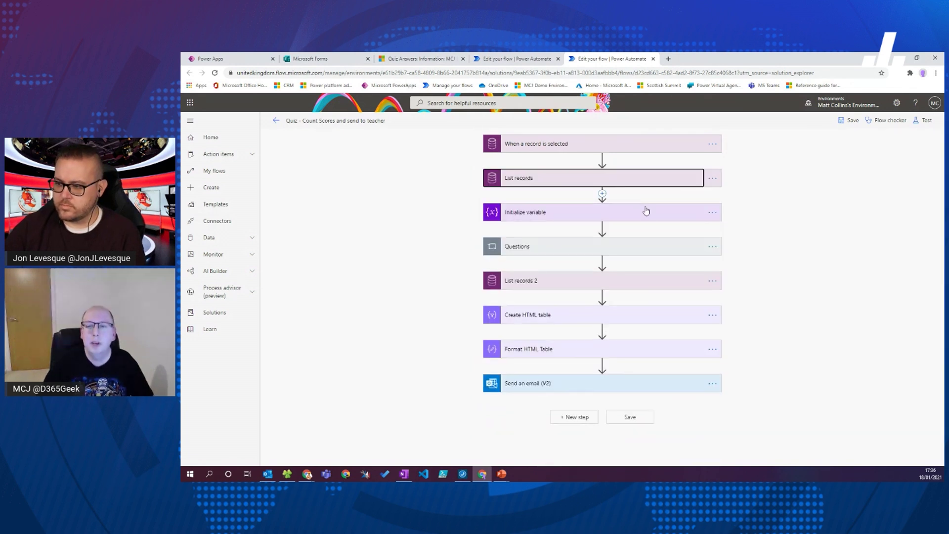
# Step: Review the Initialize variable settings for varTotalScore, collapse the action, and expand the Questions loop to examine its conditions and actions
pyautogui.click(648, 213)
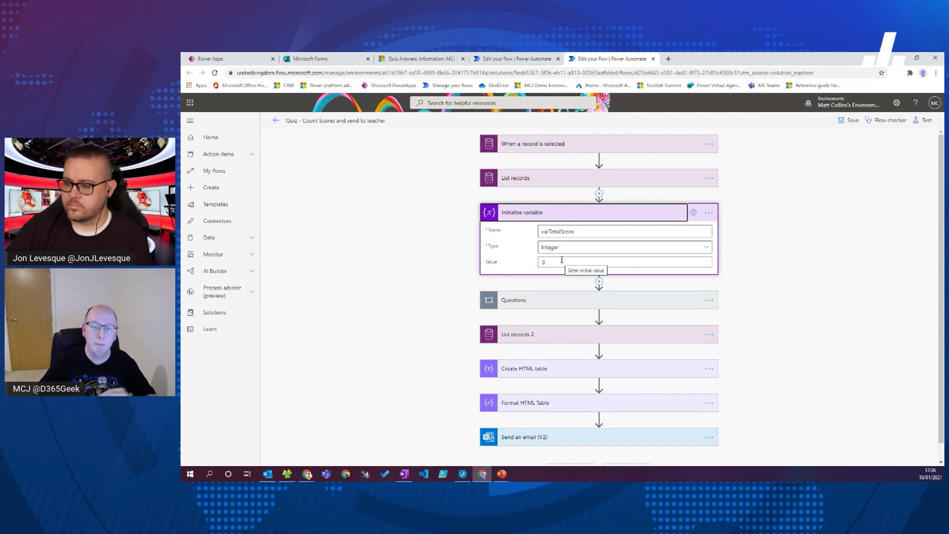
pyautogui.click(668, 216)
pyautogui.click(665, 250)
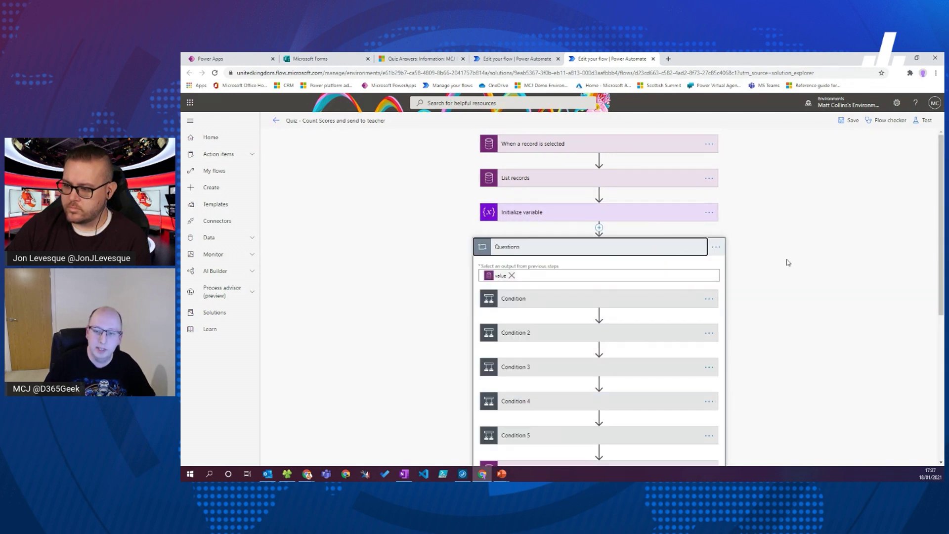
pyautogui.scroll(-3, 631, 286)
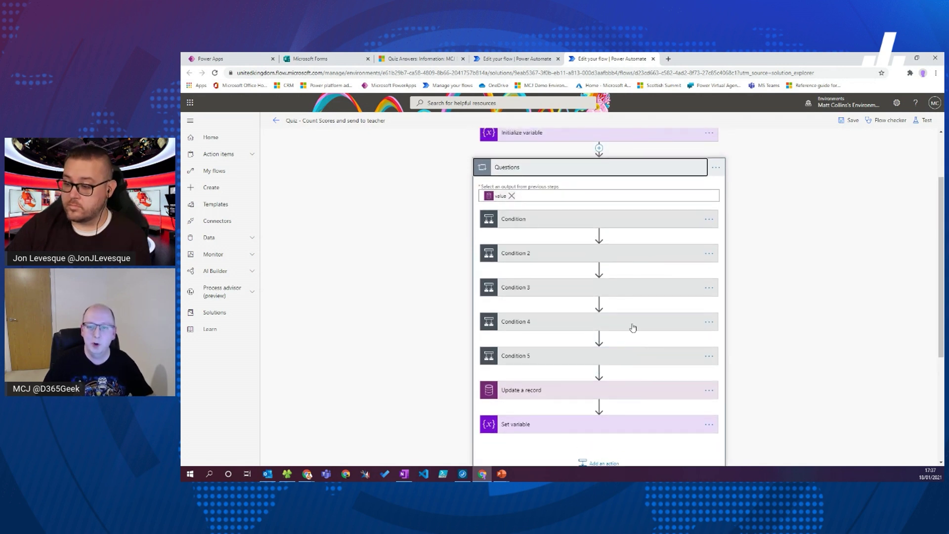
# Step: Examine the first Condition in the Questions loop and the Increment variable settings in its If yes branch
pyautogui.scroll(3, 566, 292)
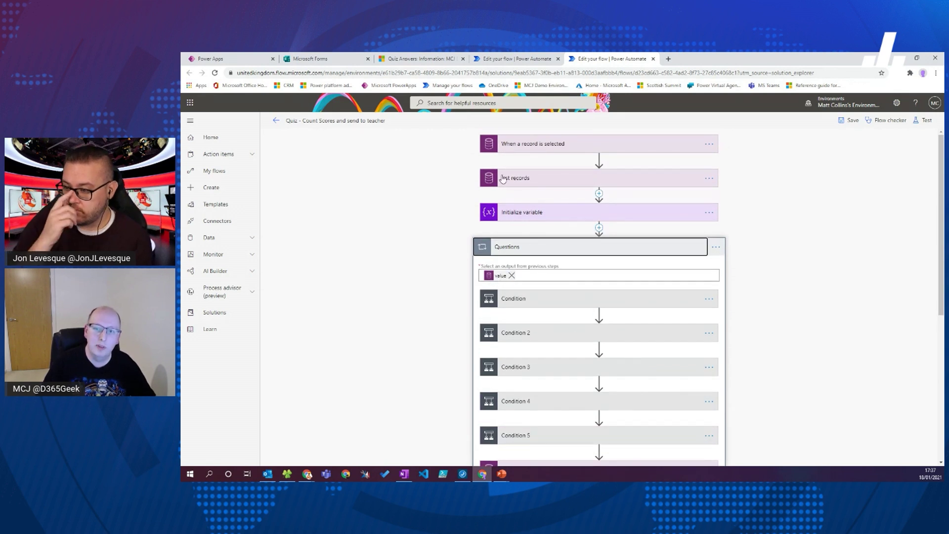
pyautogui.click(575, 302)
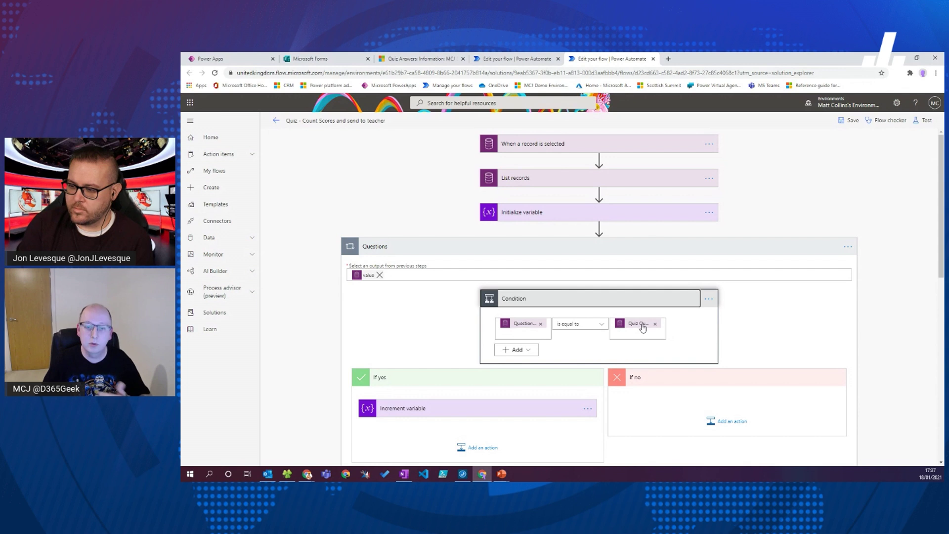
pyautogui.click(514, 408)
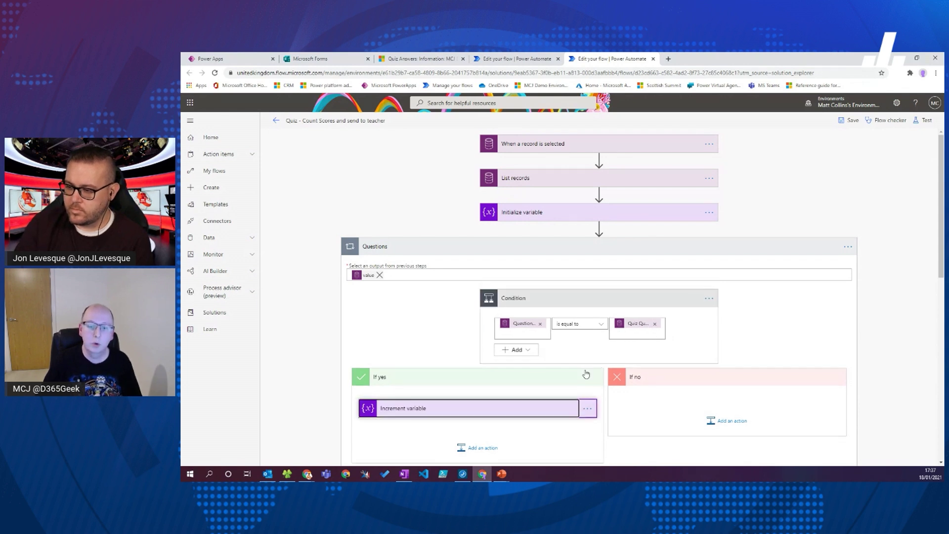
pyautogui.scroll(-2, 573, 380)
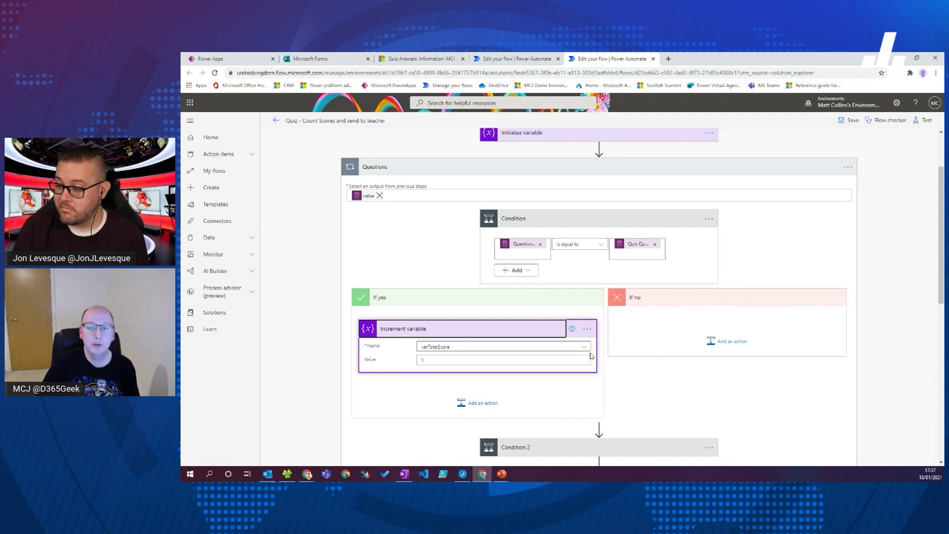
pyautogui.scroll(-3, 613, 296)
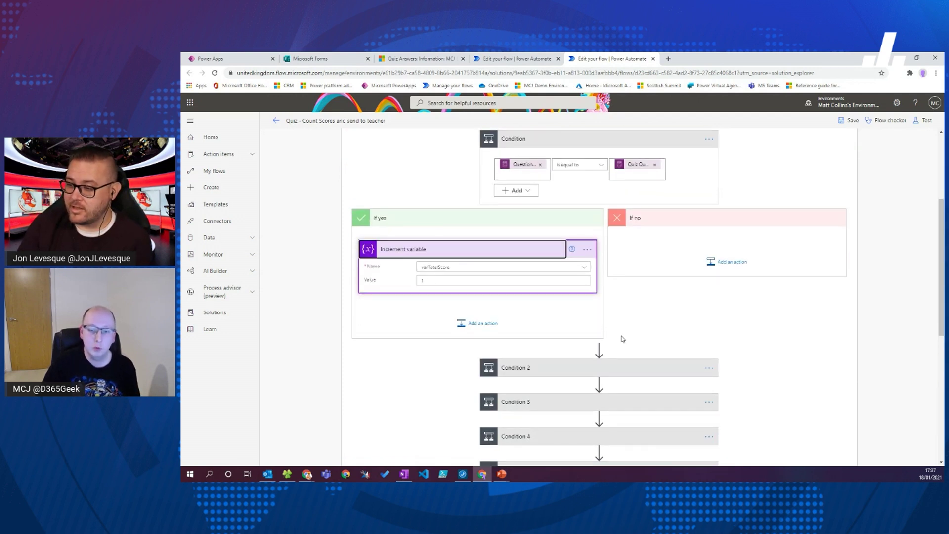
# Step: Expand Condition 5 to compare it with the first Condition, and collapse the first Condition
pyautogui.click(609, 391)
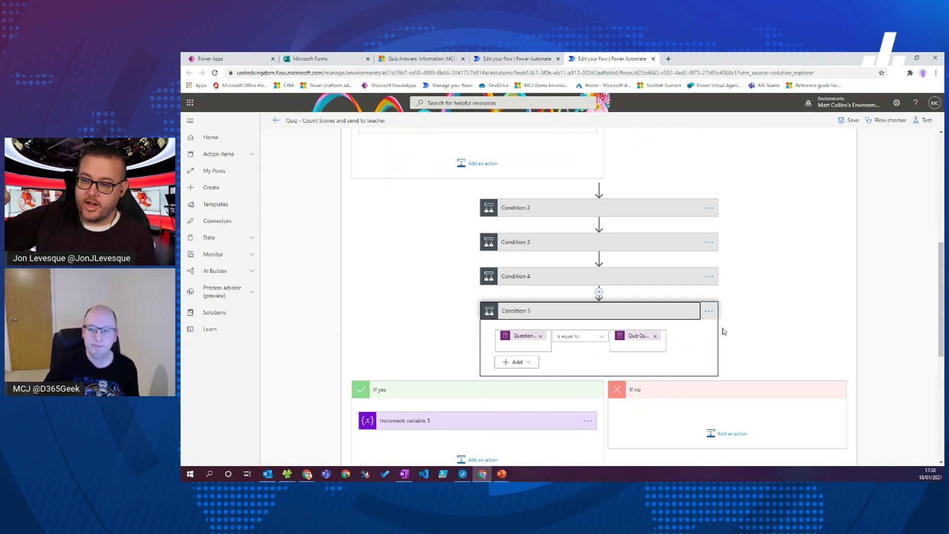
pyautogui.scroll(2, 726, 330)
pyautogui.scroll(2, 731, 328)
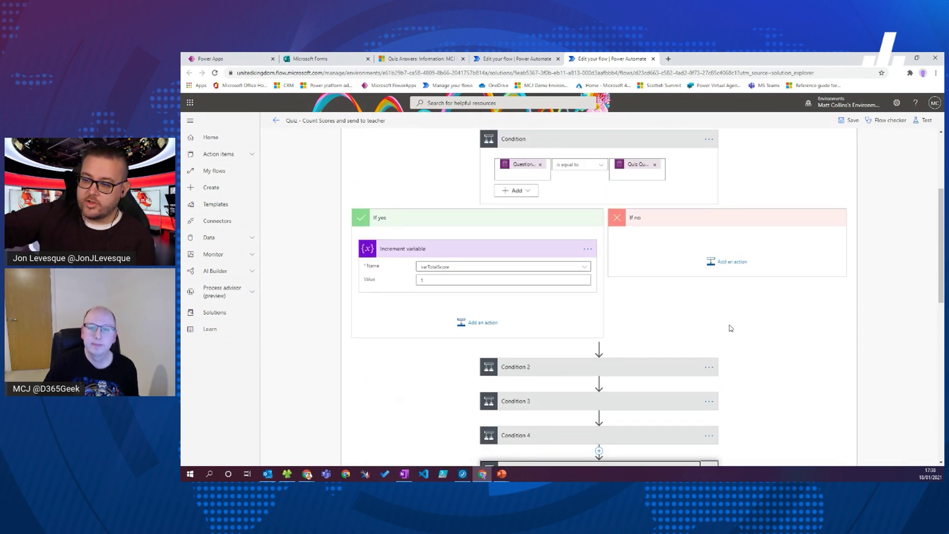
pyautogui.scroll(-2, 731, 328)
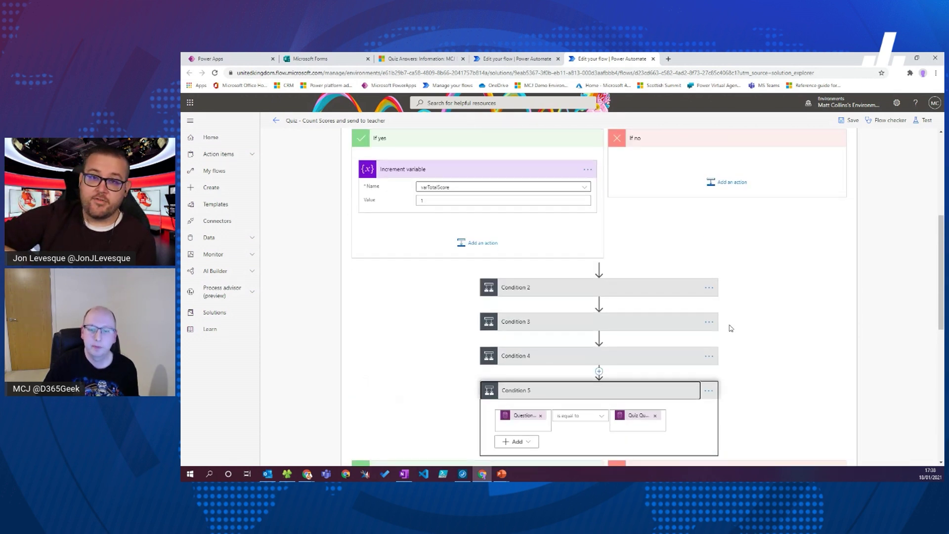
pyautogui.scroll(2, 717, 335)
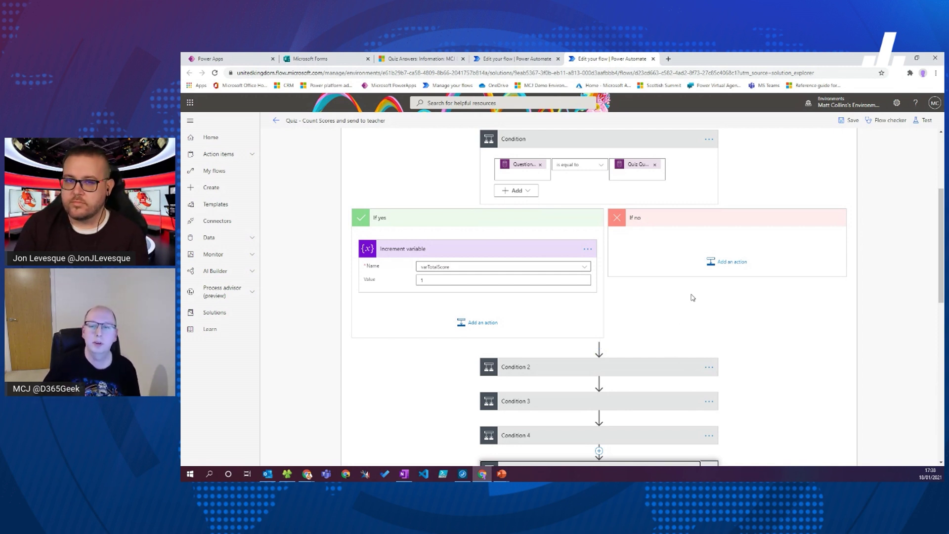
pyautogui.scroll(2, 693, 297)
pyautogui.click(618, 223)
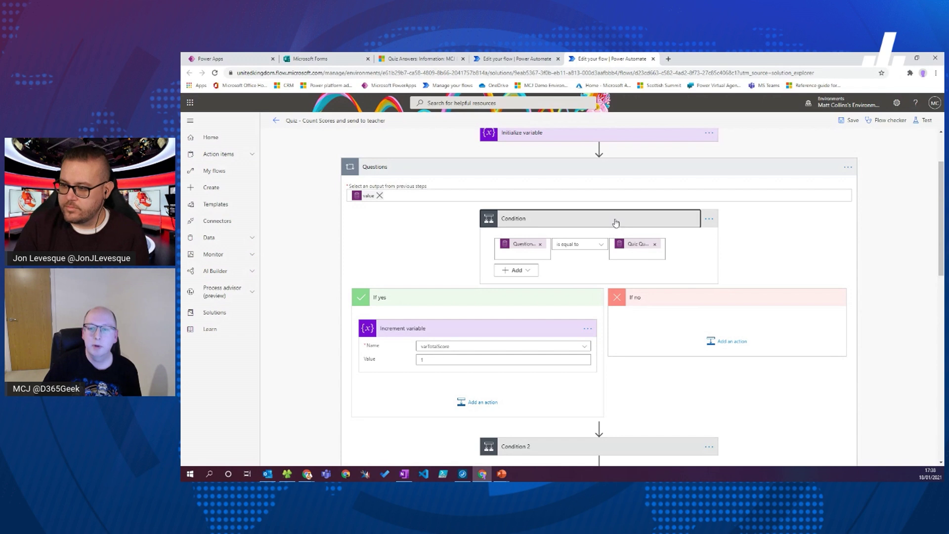
# Step: Check the comparison in Condition 4, and collapse both Condition 4 and Condition 5
pyautogui.click(593, 323)
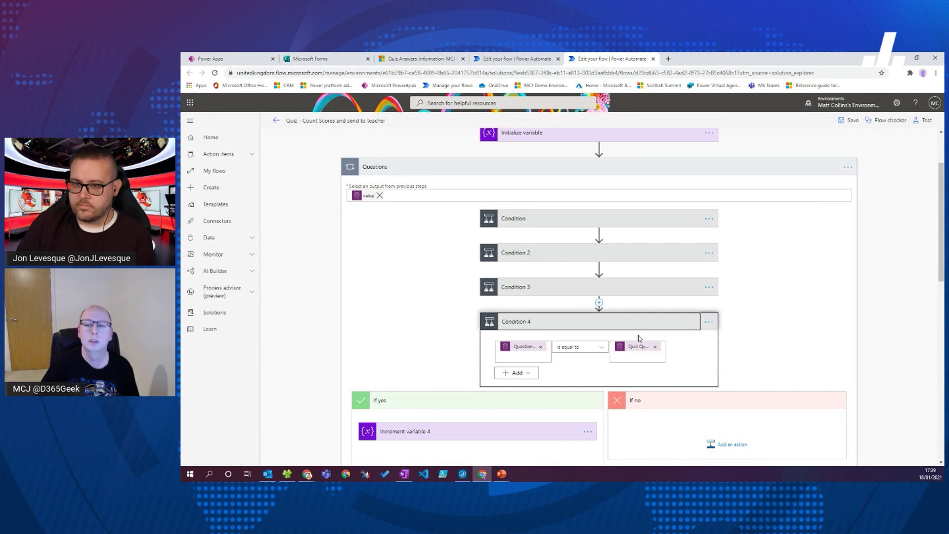
pyautogui.click(540, 318)
pyautogui.scroll(-1, 700, 290)
pyautogui.scroll(-1, 700, 290)
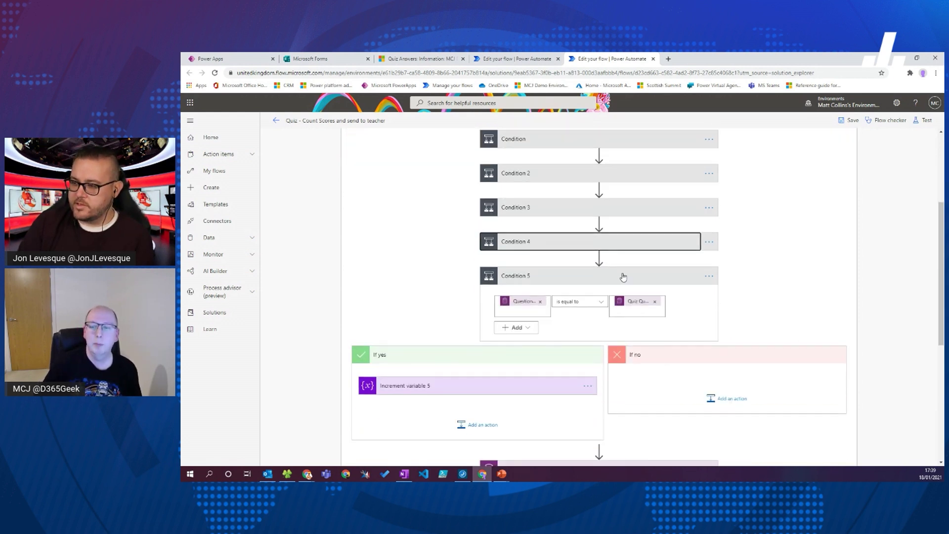
pyautogui.click(621, 277)
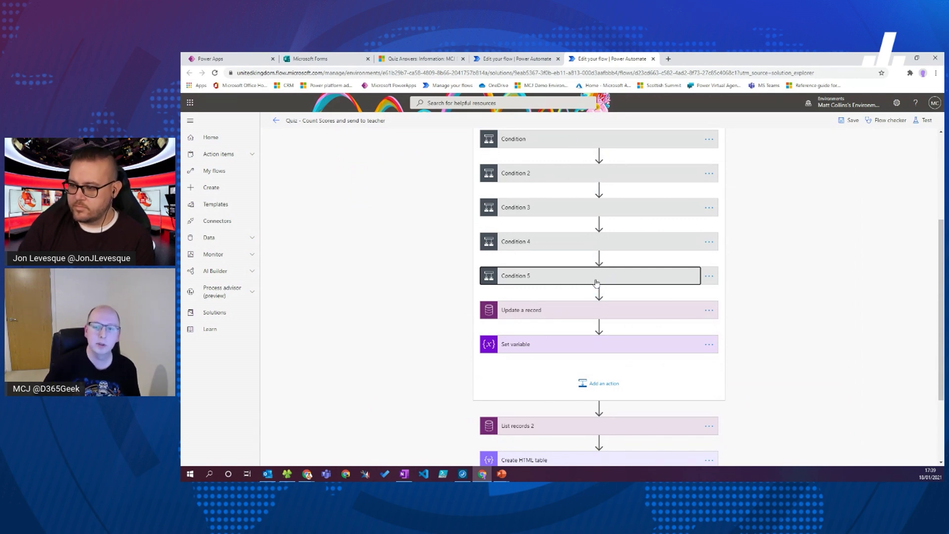
# Step: Review the Update a record action for Quiz Responses with its advanced options, including Total Score, and collapse it
pyautogui.click(618, 311)
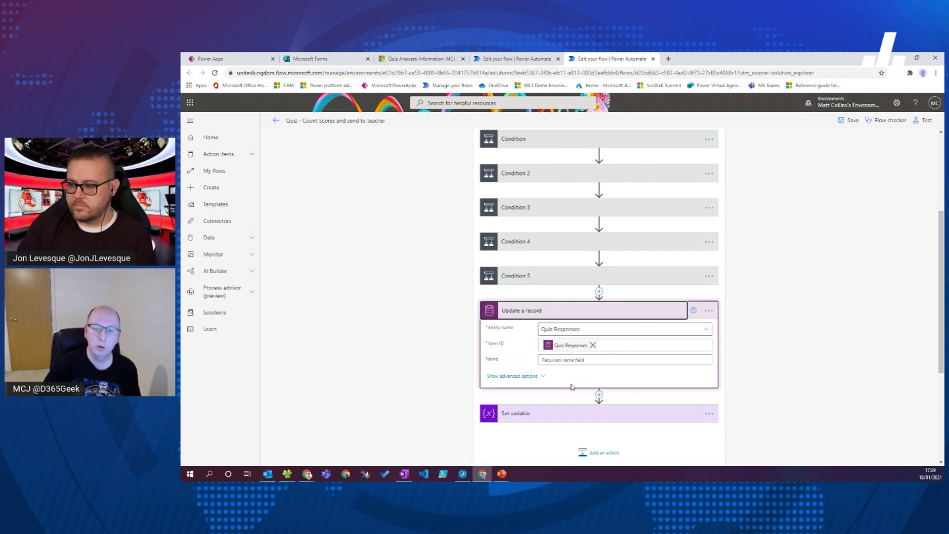
pyautogui.click(525, 377)
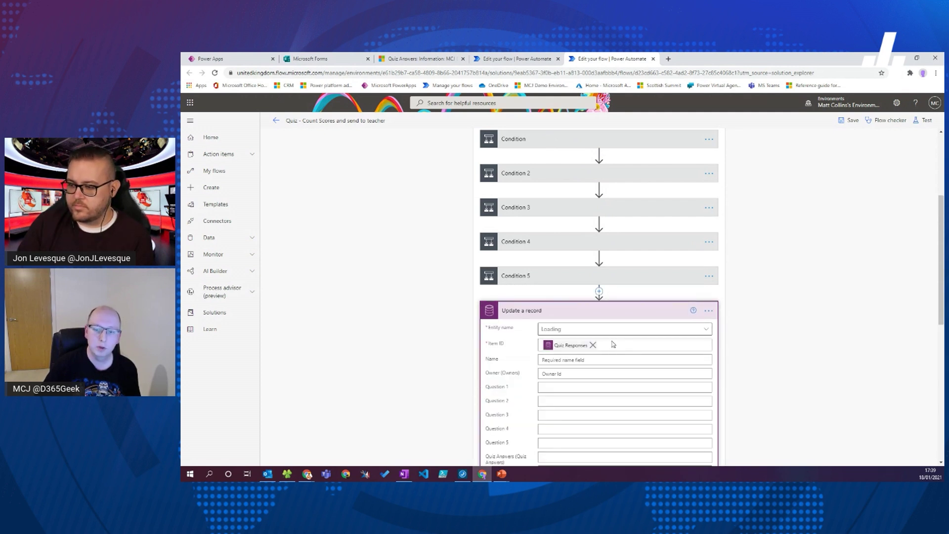
pyautogui.scroll(-4, 613, 344)
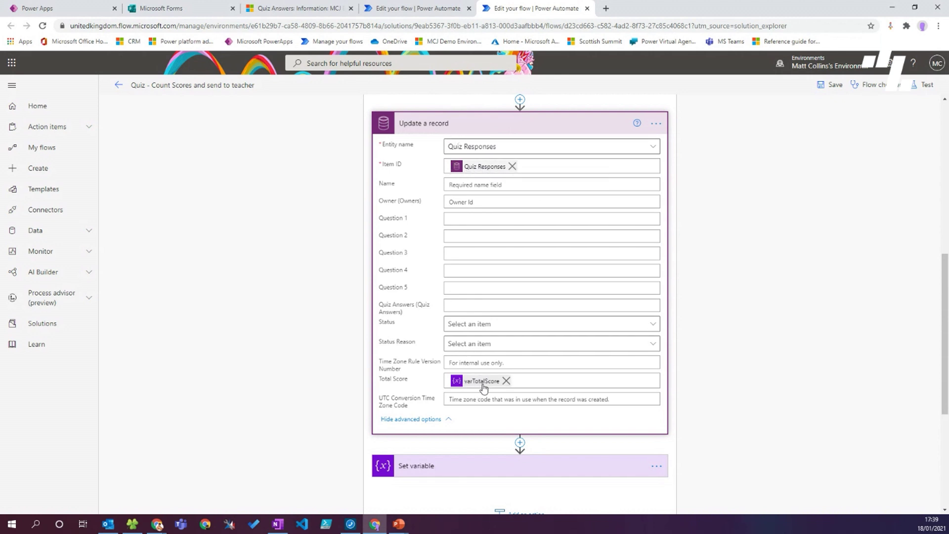
pyautogui.click(553, 123)
# Step: Review the Set variable action for varTotalScore and the order of actions in the Questions loop, and collapse the loop
pyautogui.click(603, 232)
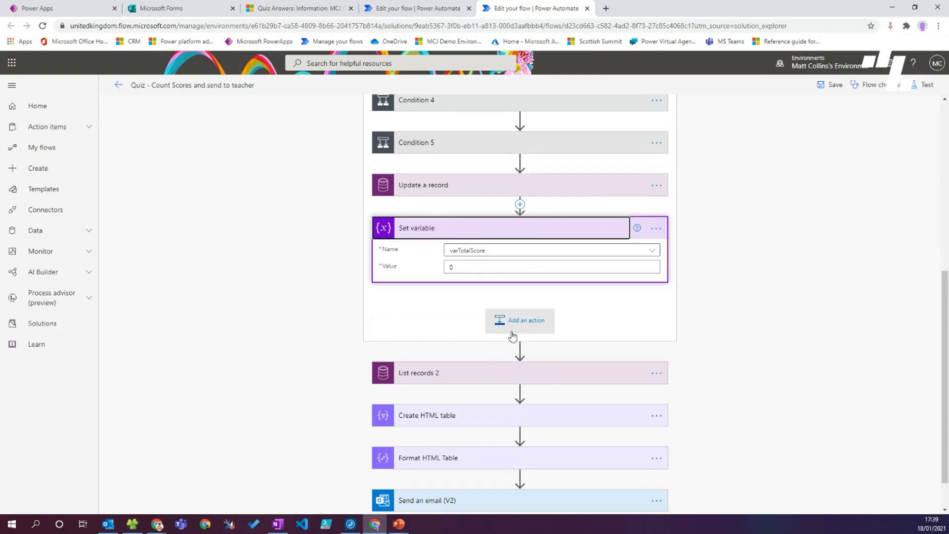
pyautogui.scroll(4, 513, 334)
pyautogui.scroll(2, 513, 334)
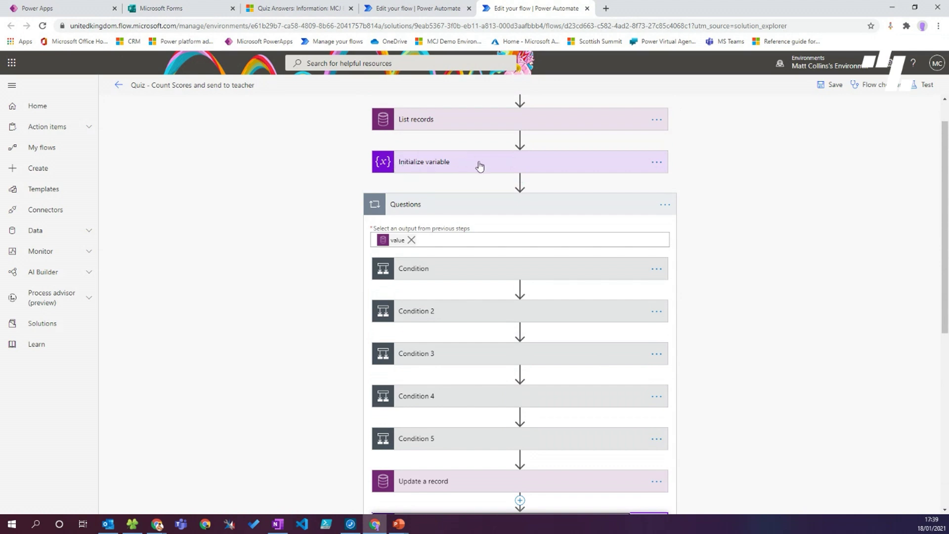
pyautogui.scroll(-3, 504, 247)
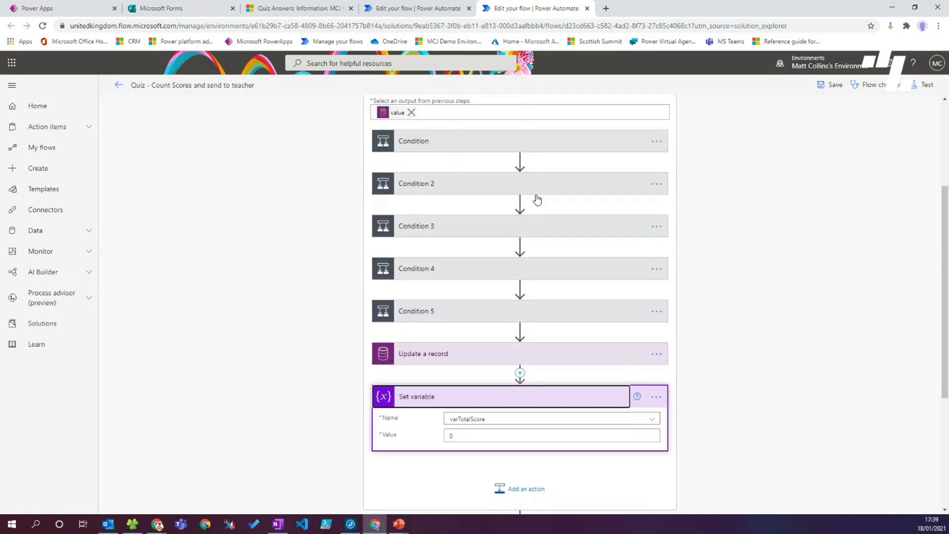
pyautogui.scroll(2, 535, 197)
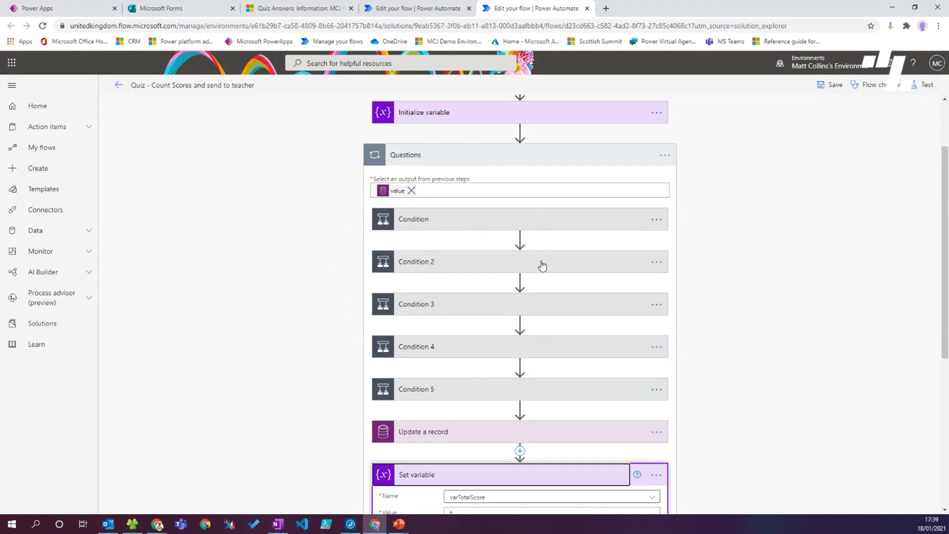
pyautogui.scroll(-1, 520, 324)
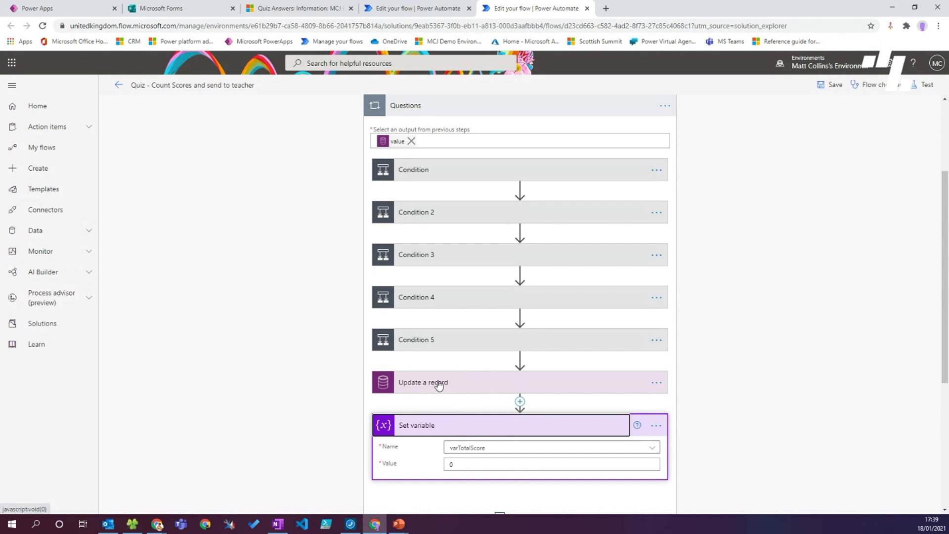
pyautogui.scroll(1, 488, 357)
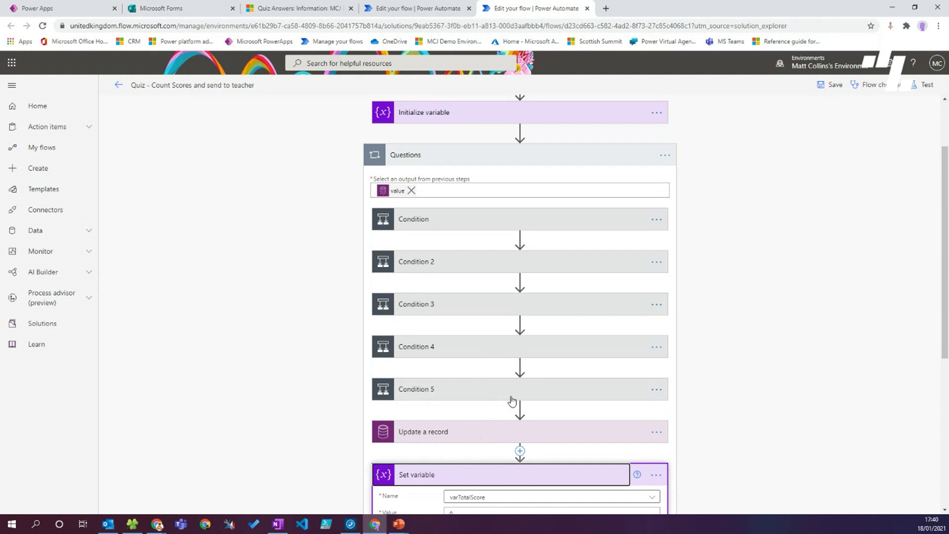
pyautogui.moveTo(515, 404)
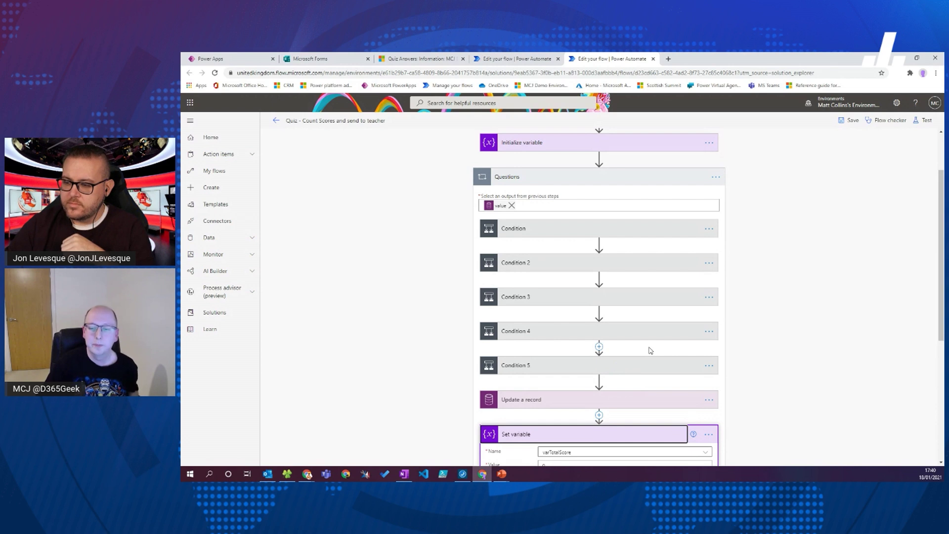
pyautogui.scroll(-1, 650, 351)
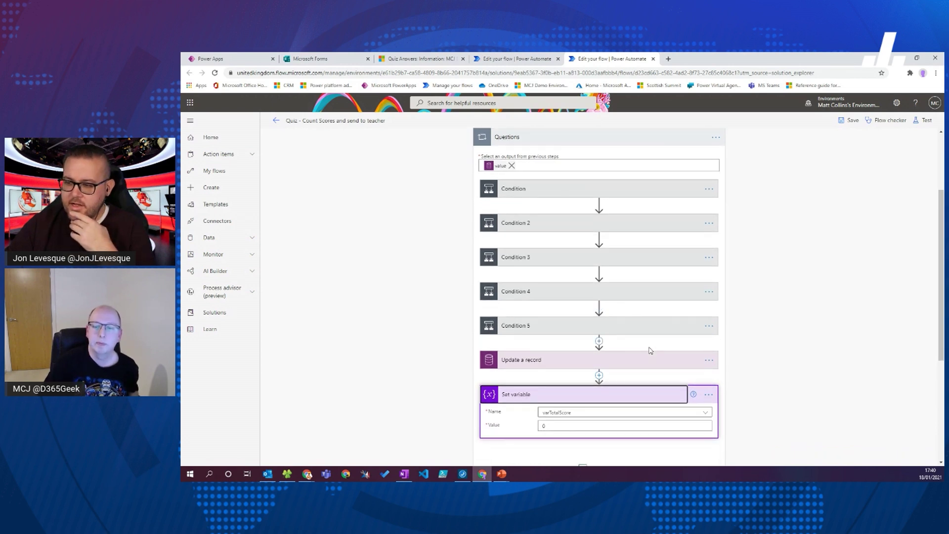
pyautogui.scroll(1, 650, 351)
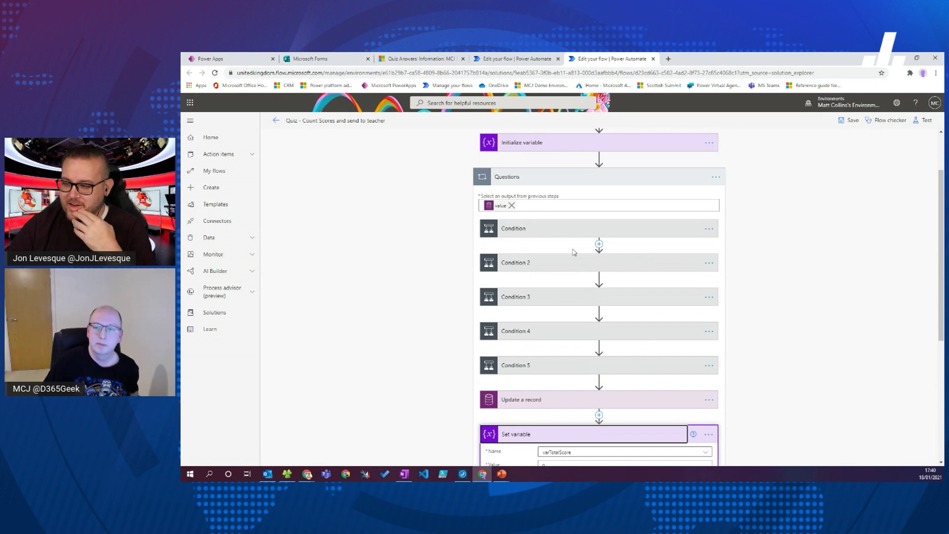
pyautogui.click(650, 183)
pyautogui.click(649, 183)
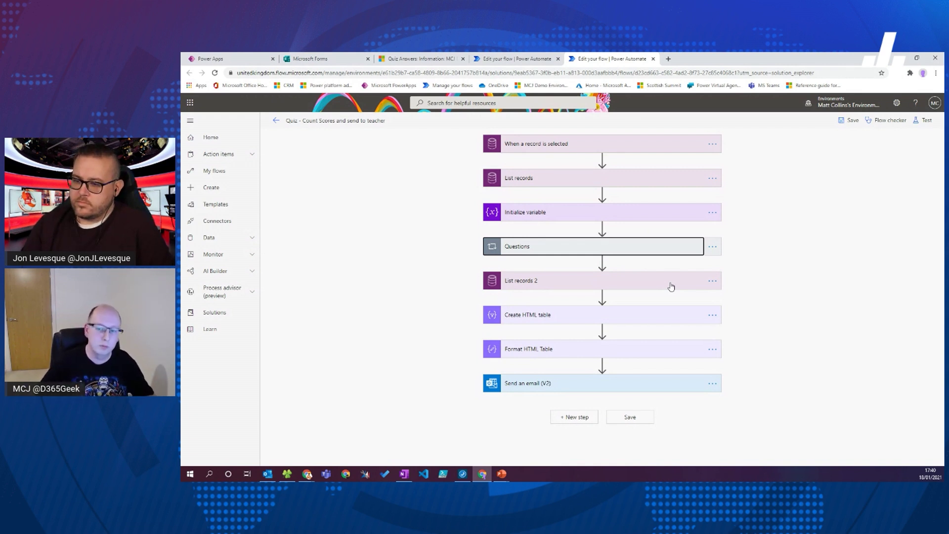
# Step: Review the List records 2 action with its advanced options, including the Filter Query on Quiz Answers, and collapse it
pyautogui.click(635, 286)
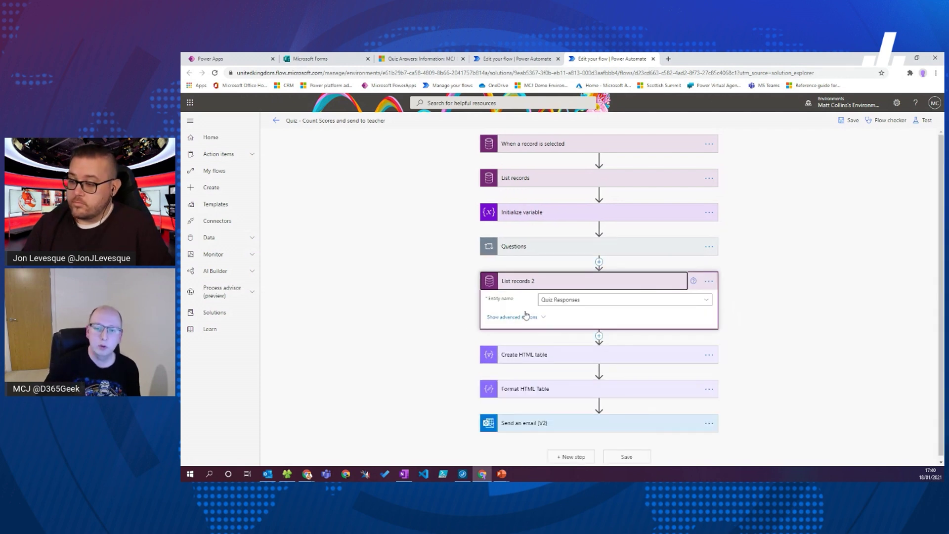
pyautogui.click(528, 316)
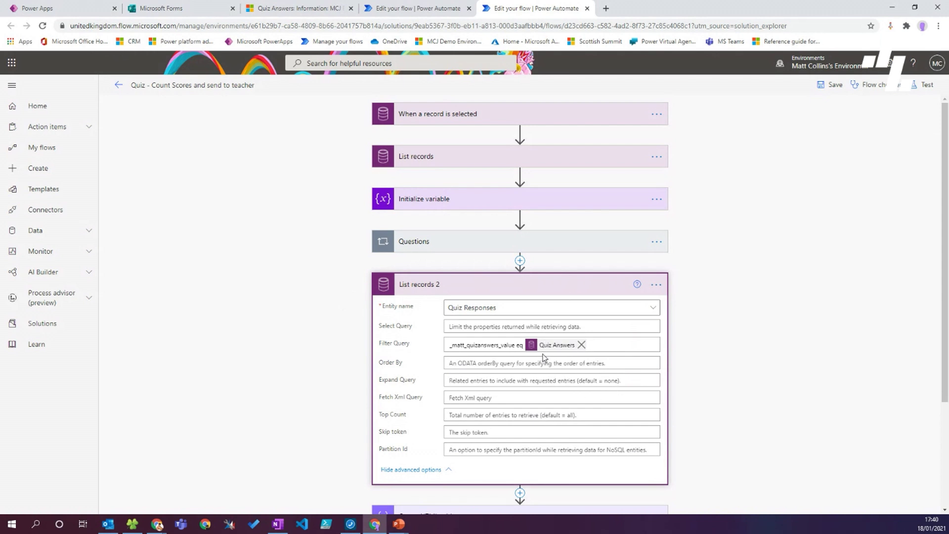
pyautogui.moveTo(543, 353)
pyautogui.scroll(-2, 580, 331)
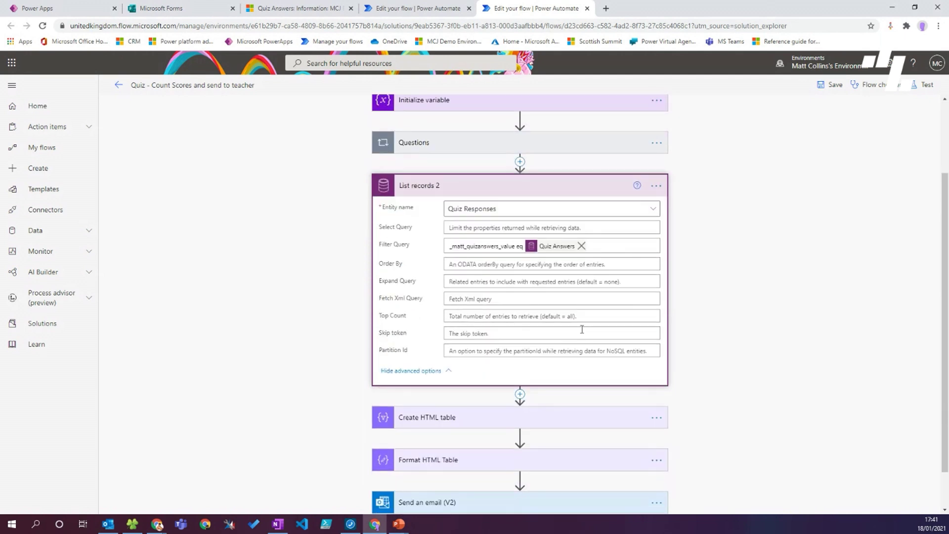
pyautogui.click(597, 186)
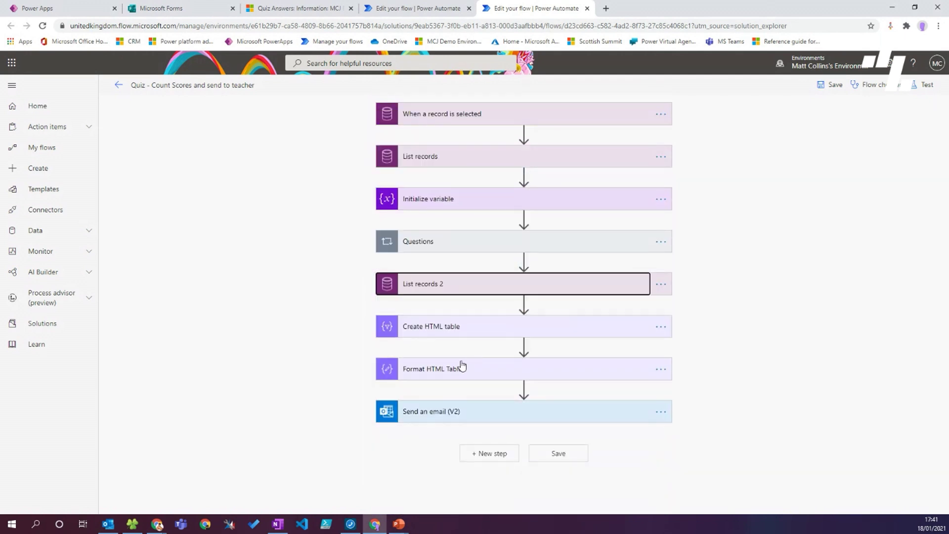
# Step: Review the Create HTML table column mappings, and inspect the replace expression in the Format HTML Table inputs
pyautogui.click(556, 331)
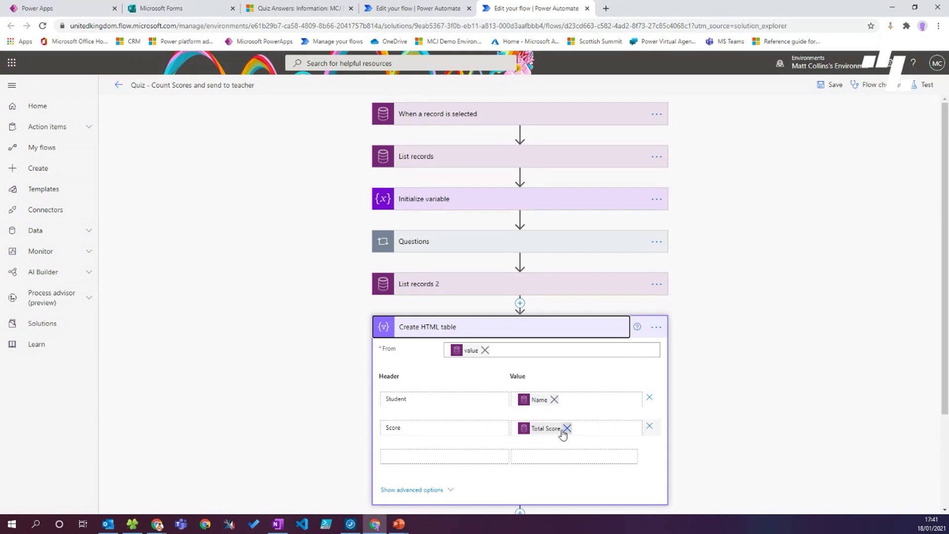
pyautogui.click(611, 333)
pyautogui.click(538, 374)
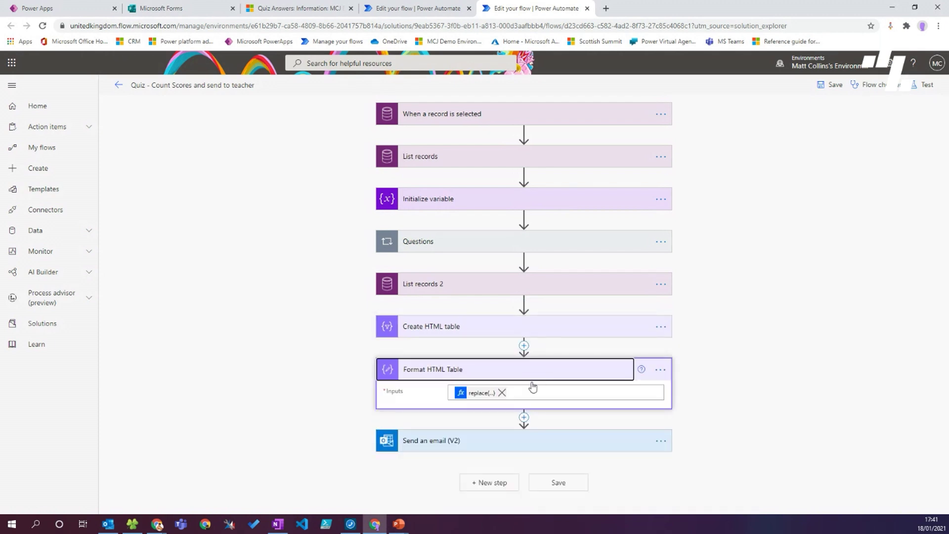
pyautogui.click(478, 394)
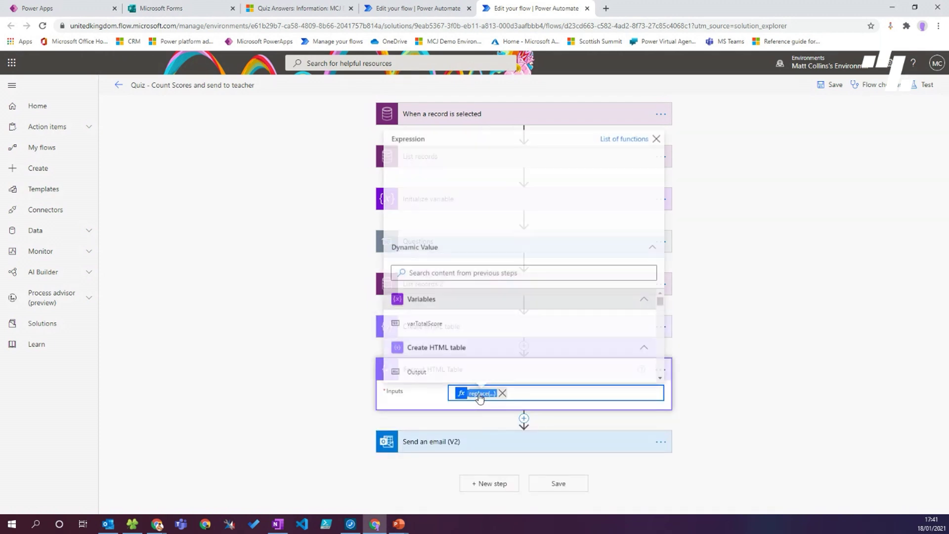
pyautogui.click(482, 394)
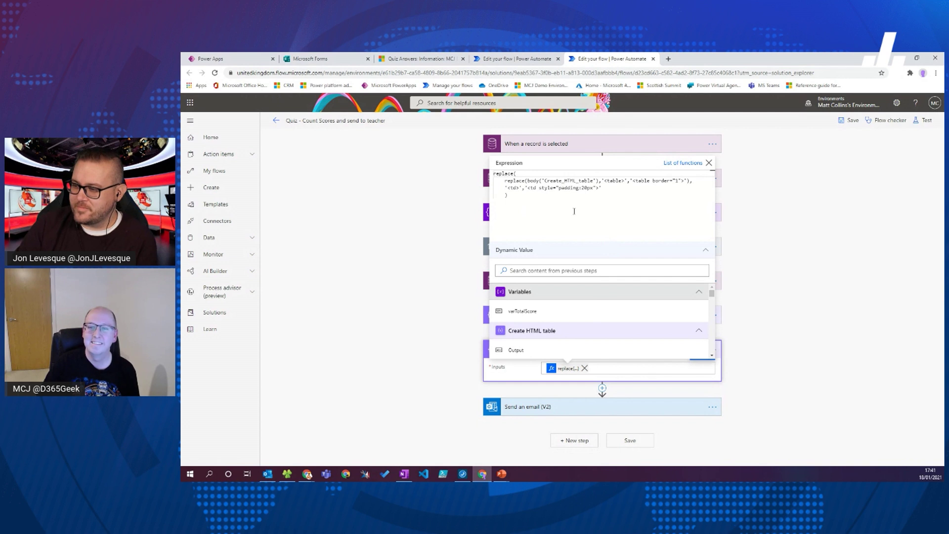
pyautogui.click(607, 211)
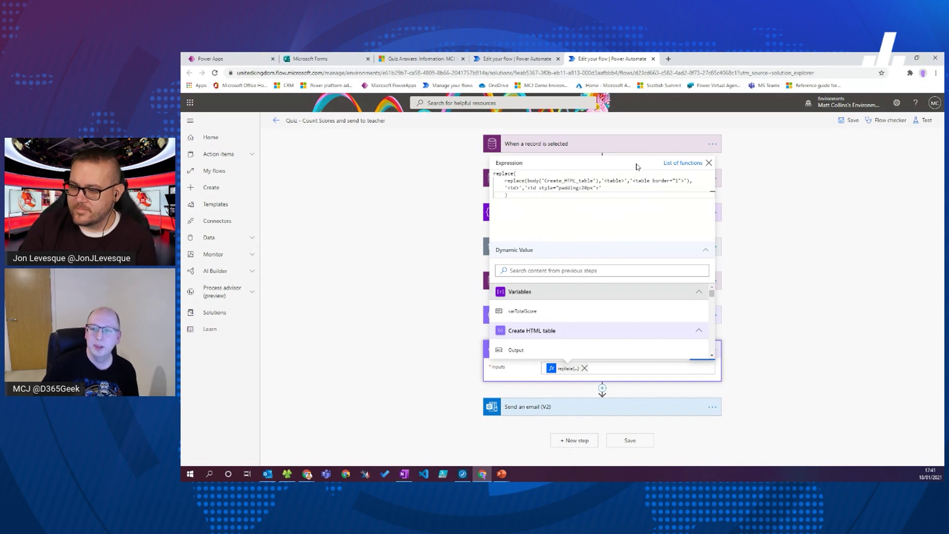
# Step: Review the recipient, subject and body of the Send an email (V2) action
pyautogui.click(646, 411)
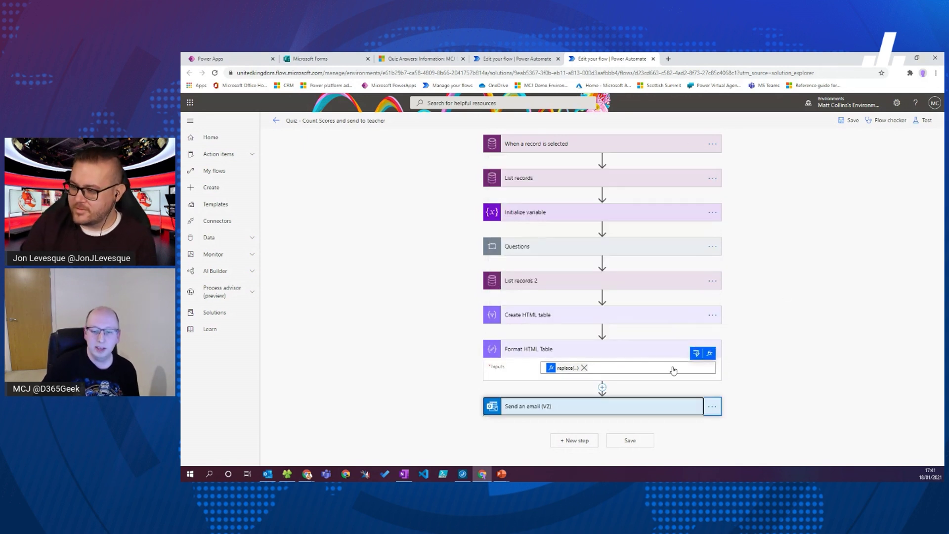
pyautogui.scroll(-2, 778, 311)
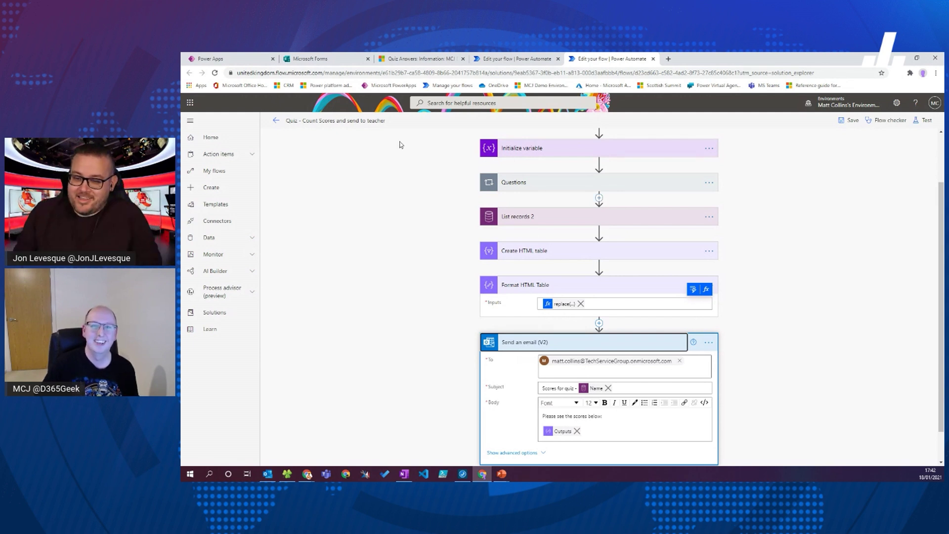
# Step: Switch to the MCJ Big Quiz of the Year!! record in Dynamics 365 and select the Quiz - Count Scores and send to teacher flow to run
pyautogui.click(425, 59)
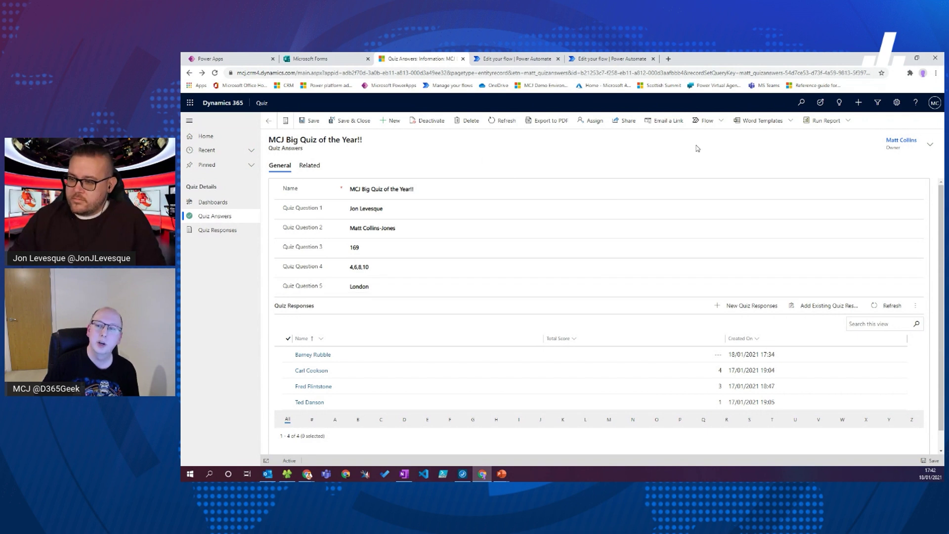
pyautogui.click(714, 129)
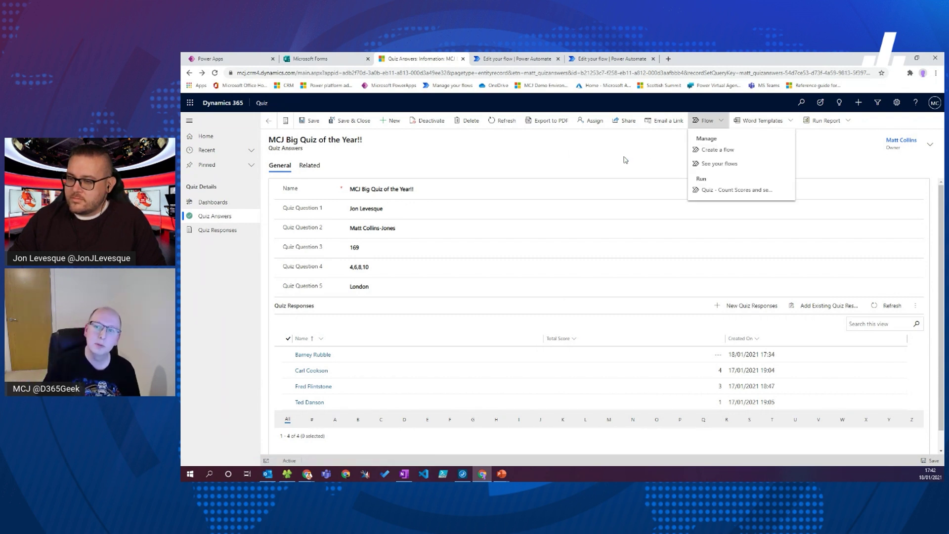
pyautogui.click(739, 191)
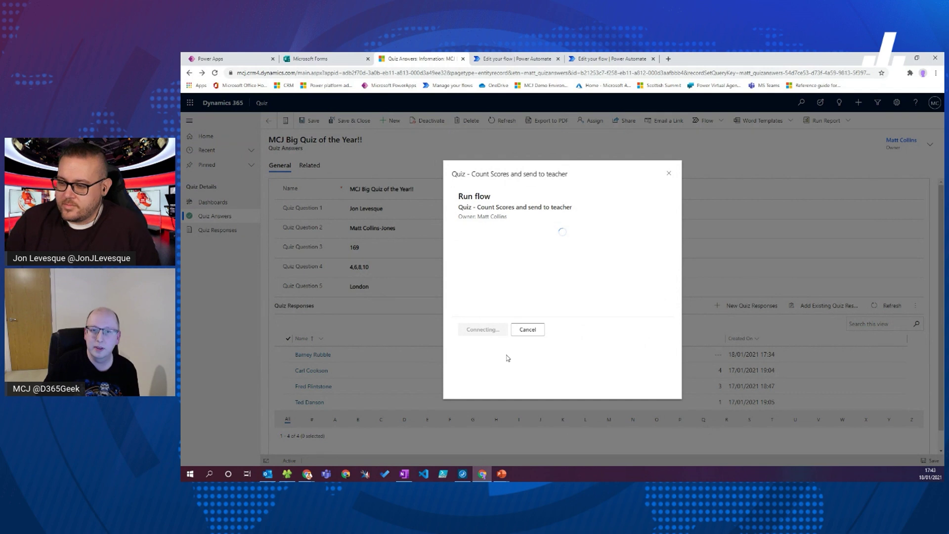
# Step: Switch to Microsoft Forms and open Outlook from there
pyautogui.click(336, 57)
pyautogui.click(190, 103)
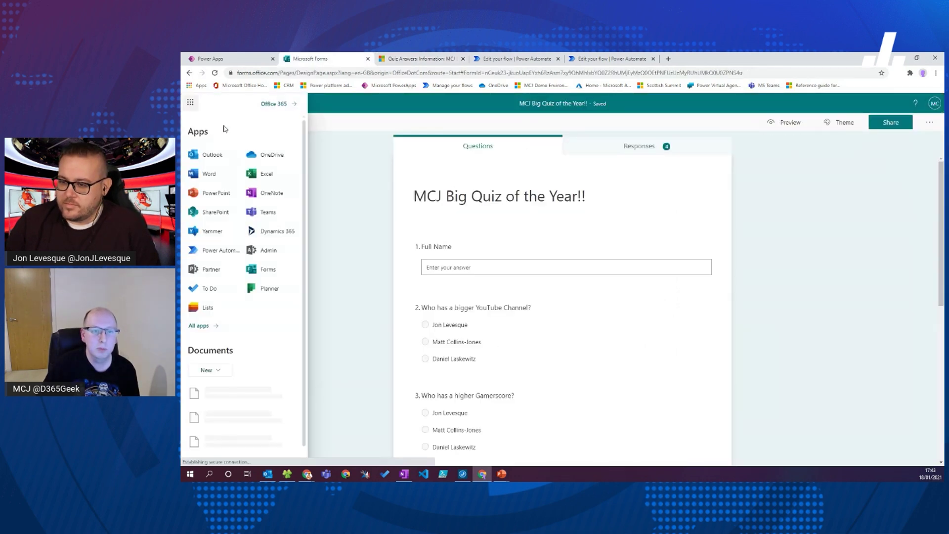
pyautogui.click(213, 156)
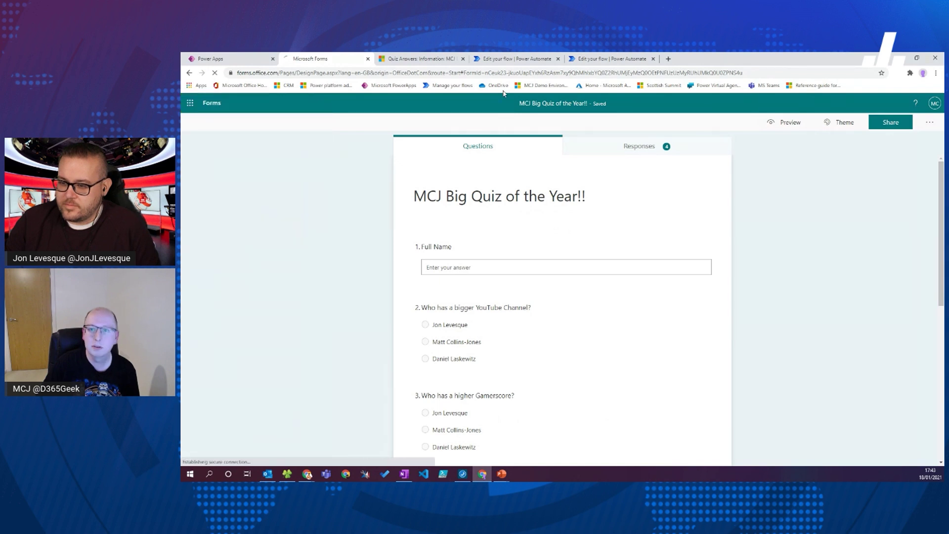
# Step: Return to the quiz record in Dynamics 365, run the score-counting flow, and refresh the Quiz Responses list
pyautogui.click(395, 59)
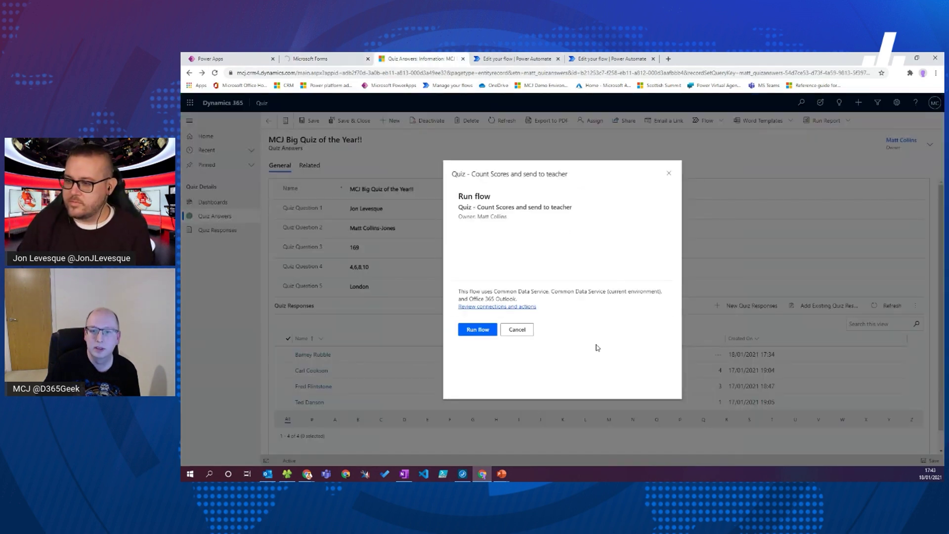
pyautogui.click(471, 329)
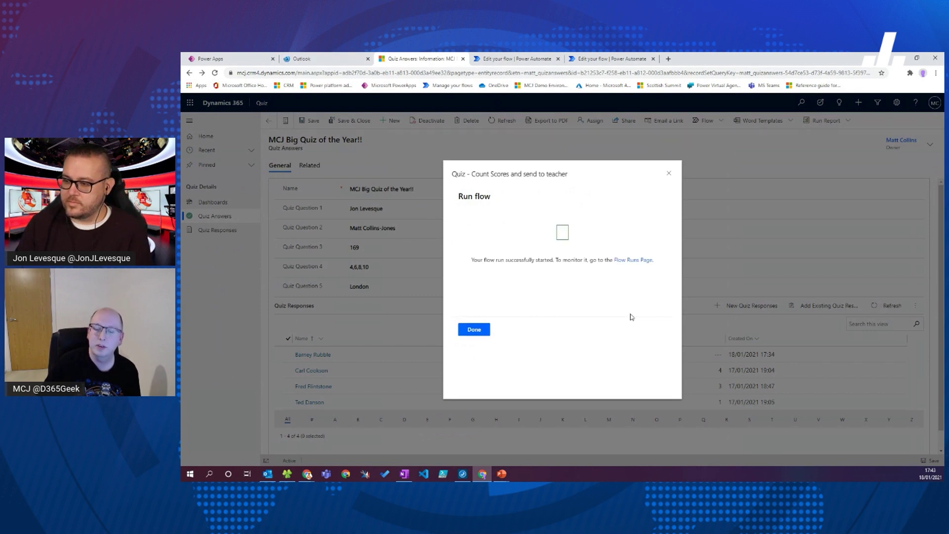
pyautogui.click(475, 328)
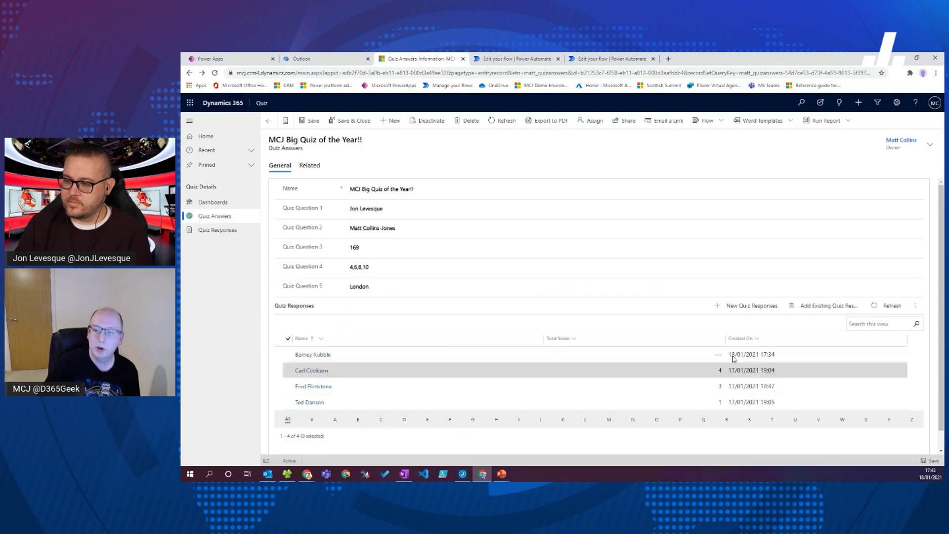
pyautogui.click(890, 308)
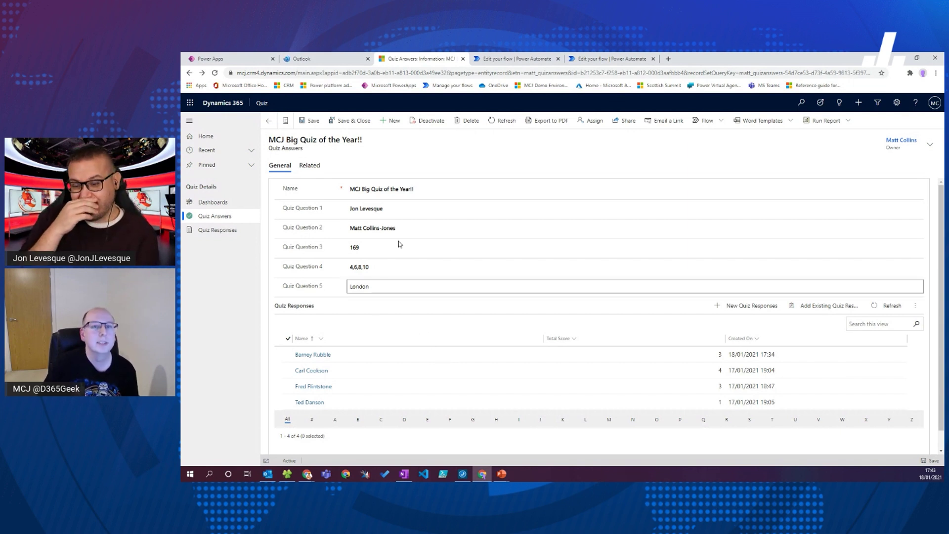
# Step: Switch to Outlook and read the newest Scores for quiz - MCJ Big Quiz of the Year!! email with its score table
pyautogui.click(326, 59)
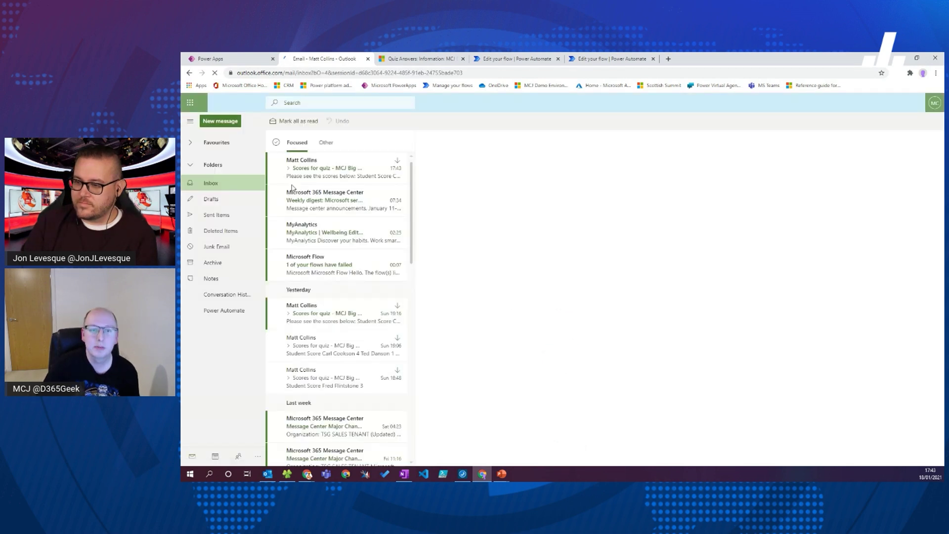
pyautogui.click(289, 176)
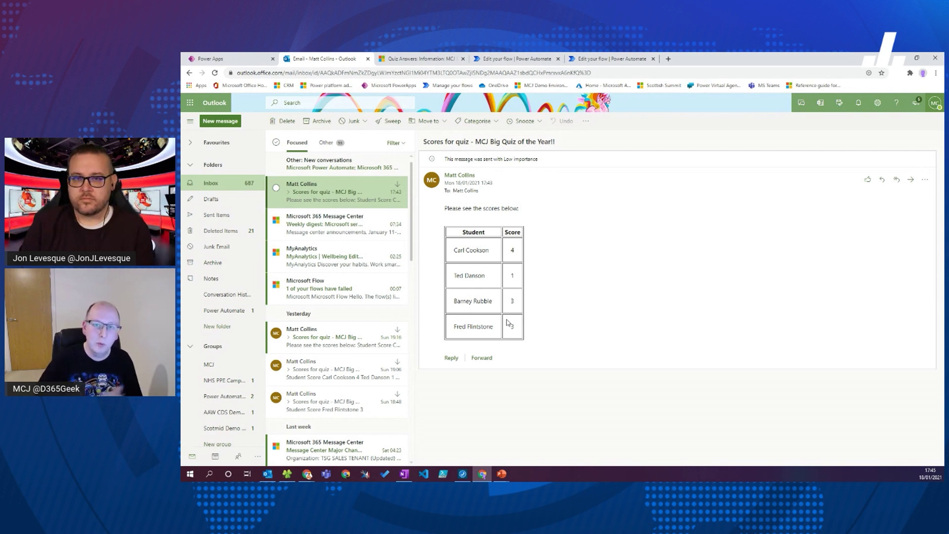
# Step: Return to Dynamics 365, open the Scores dashboard, and examine the Top Scorers and Scores by Quiz charts
pyautogui.click(416, 61)
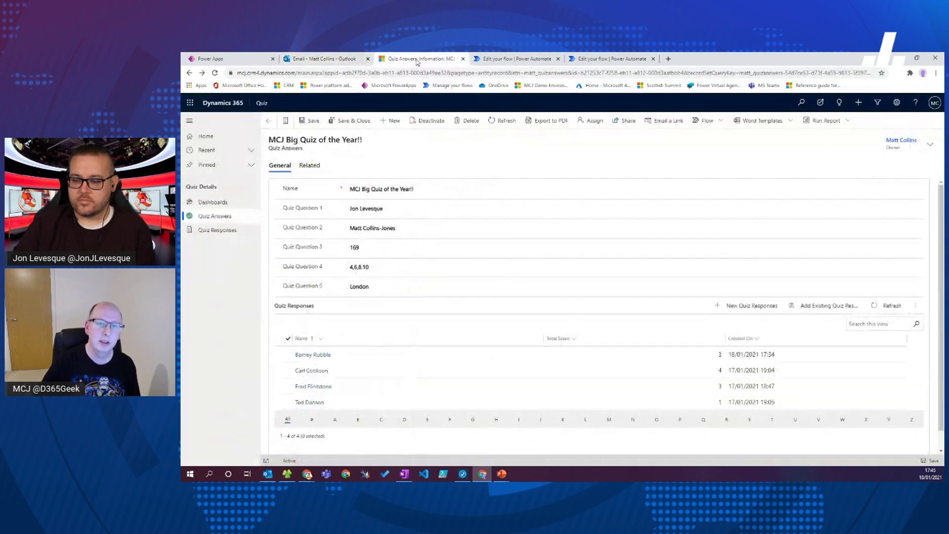
pyautogui.click(224, 203)
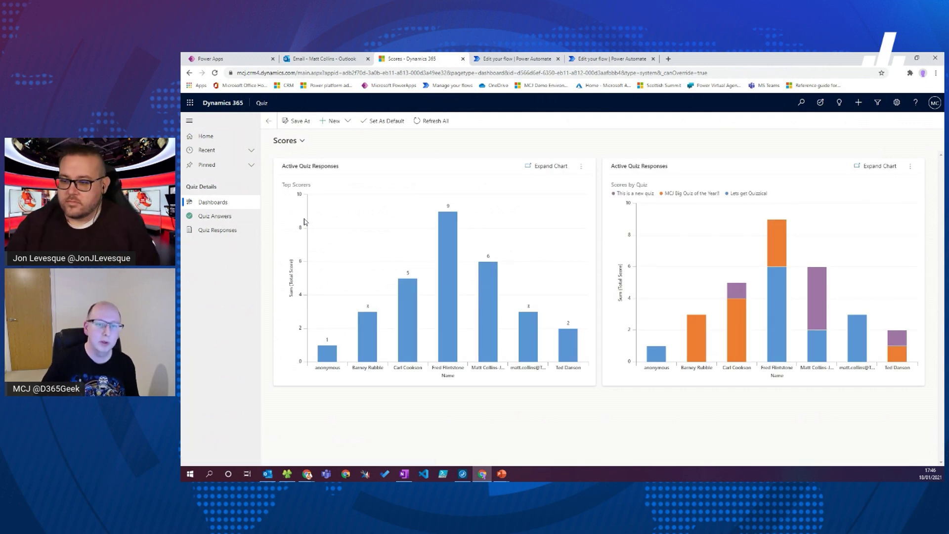
pyautogui.moveTo(328, 353)
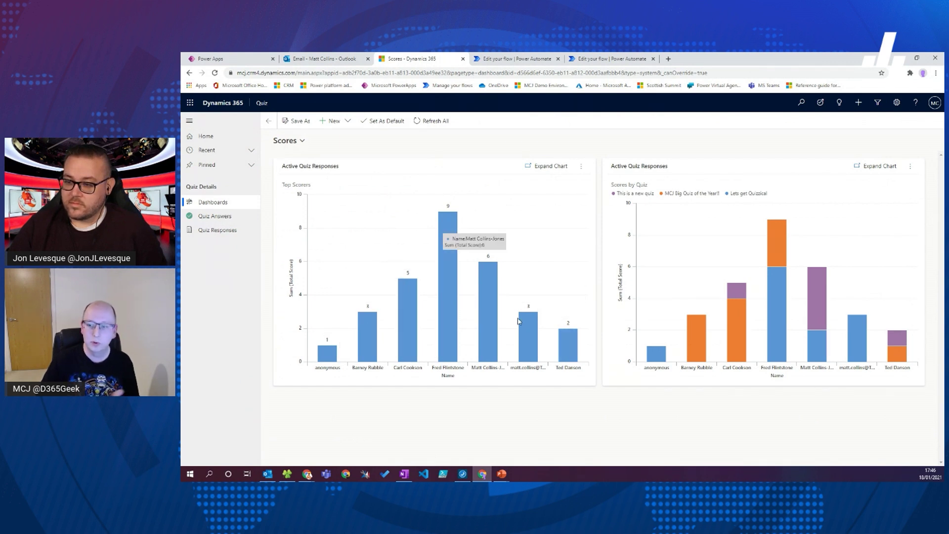
pyautogui.moveTo(773, 252)
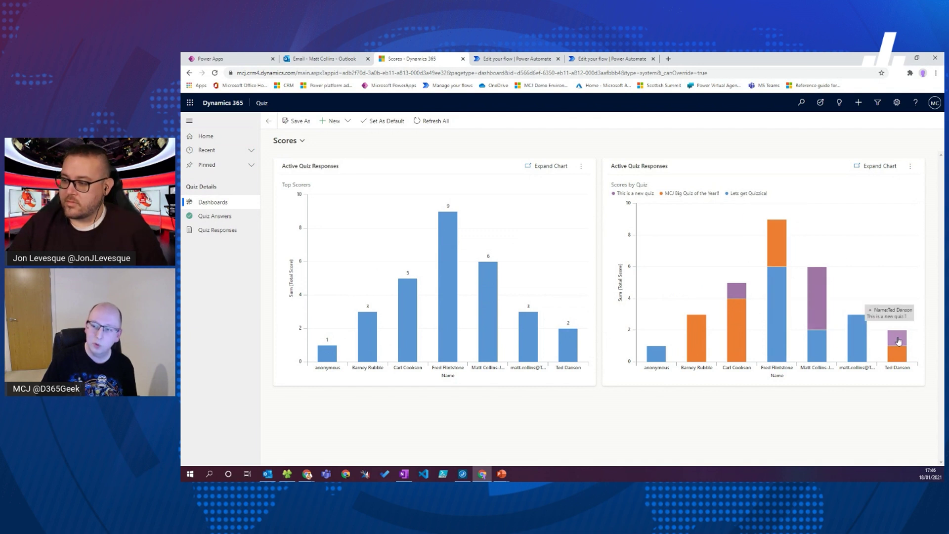
pyautogui.moveTo(814, 306)
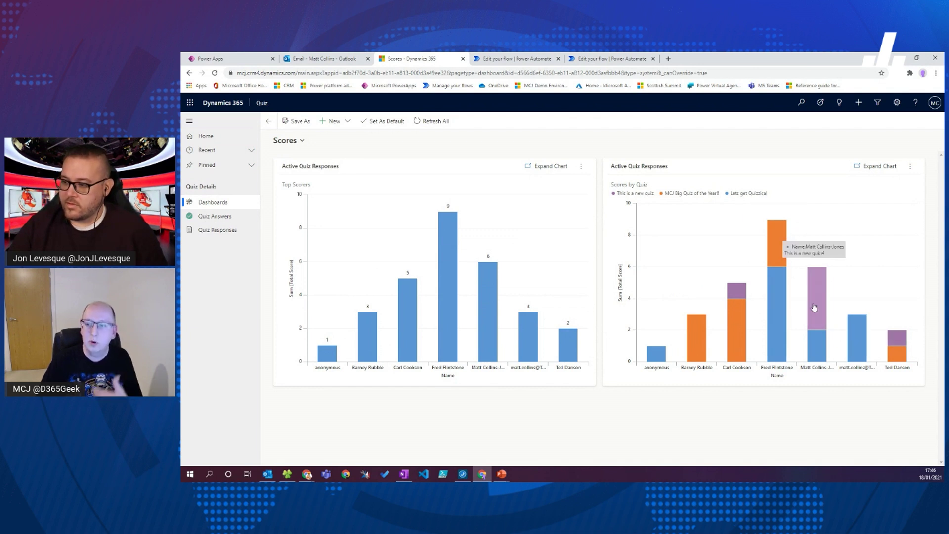